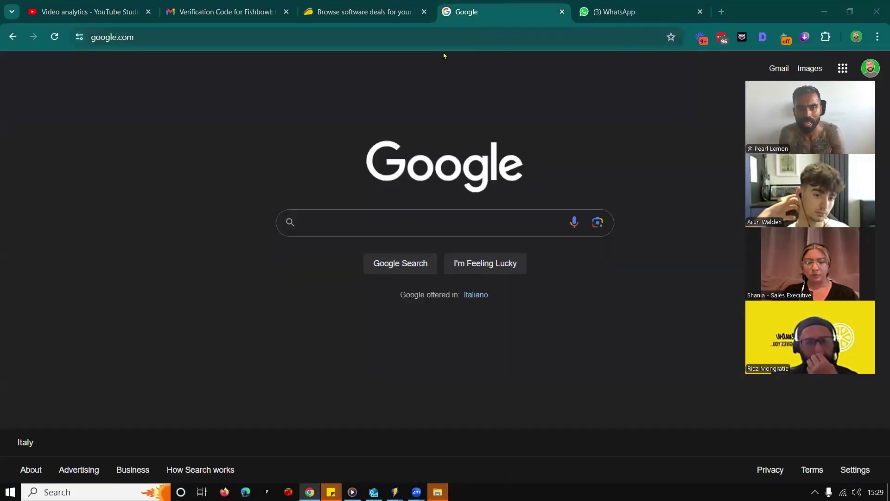
Open the Fashion Jaywing.CSV spreadsheet from Google Drive and copy the contact phone number in cell B4
{"action": "left_click", "coordinate": [326, 46]}
{"action": "type", "text": "drive.google.com"}
{"action": "key", "text": "Return"}
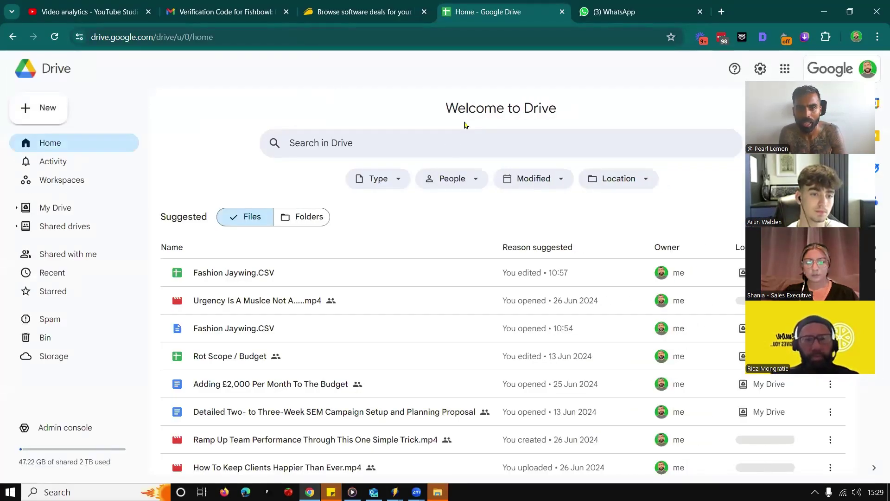
{"action": "double_click", "coordinate": [254, 270]}
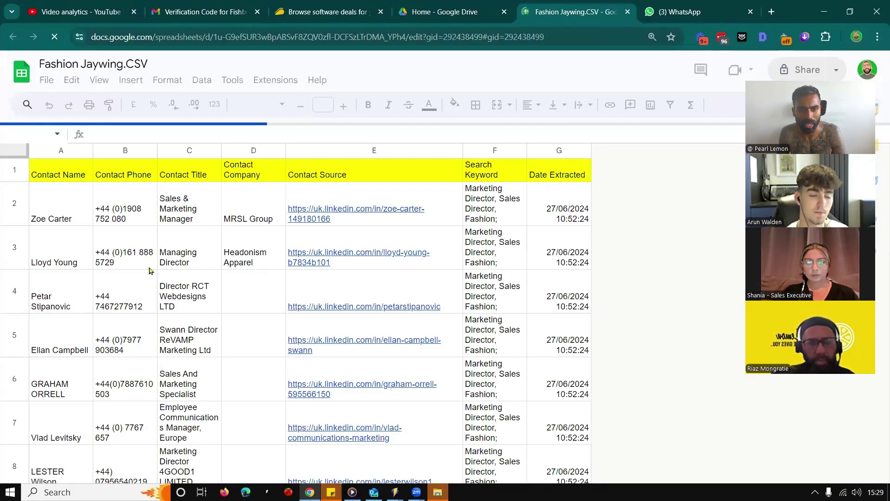
{"action": "left_click", "coordinate": [115, 301]}
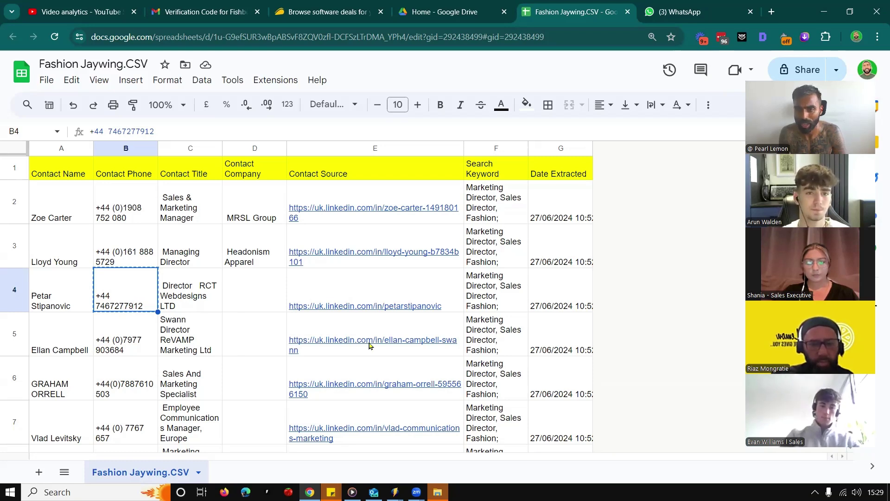
Switch to WhatsApp Web and examine the business profile's description, category, address, opening hours and websites before returning to the chat list
{"action": "left_click", "coordinate": [688, 5]}
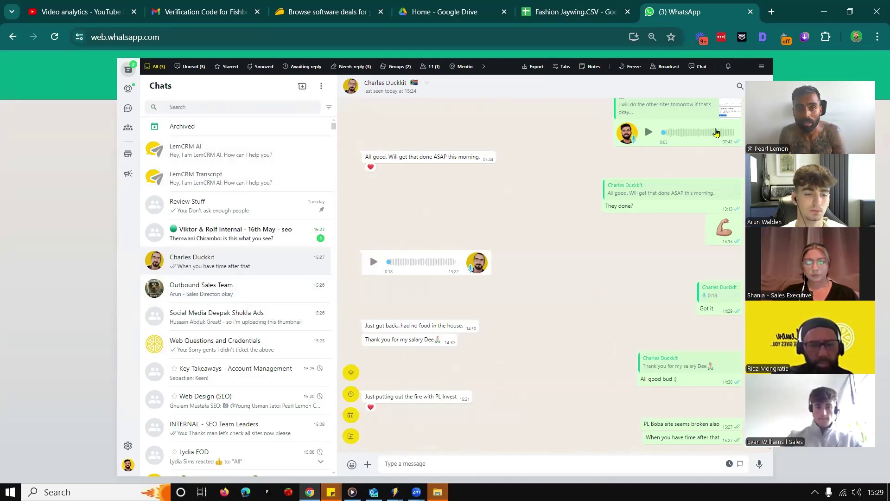
{"action": "left_click", "coordinate": [321, 85]}
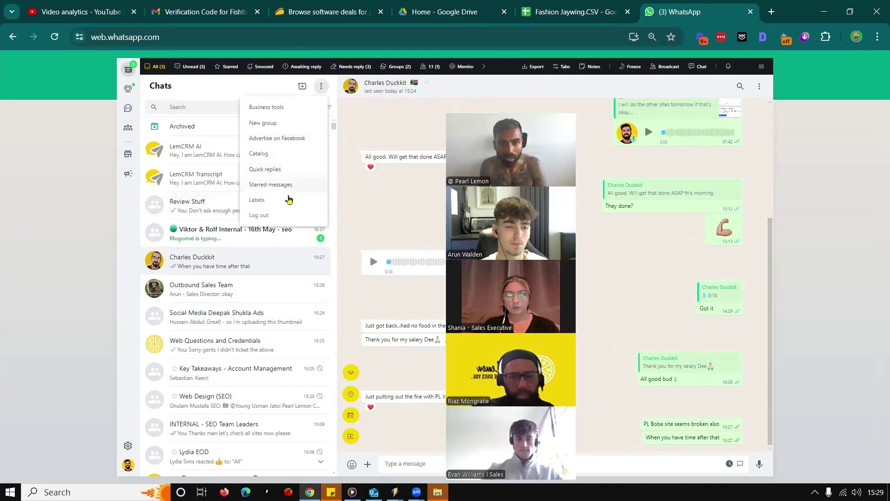
{"action": "left_click", "coordinate": [297, 108]}
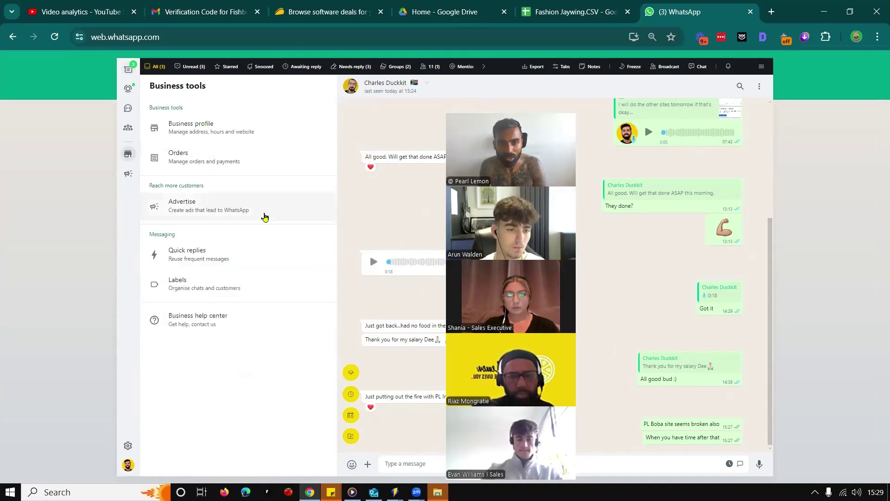
{"action": "left_click", "coordinate": [210, 124]}
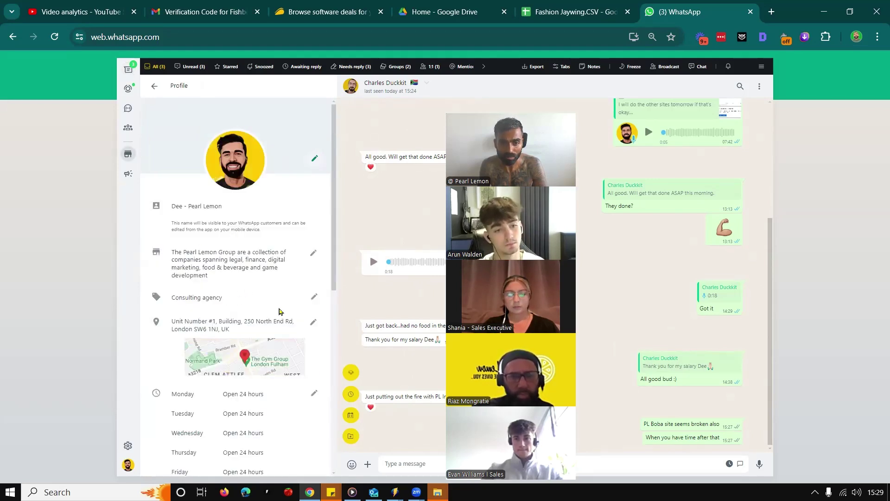
{"action": "left_click_drag", "start_coordinate": [333, 279], "coordinate": [335, 286]}
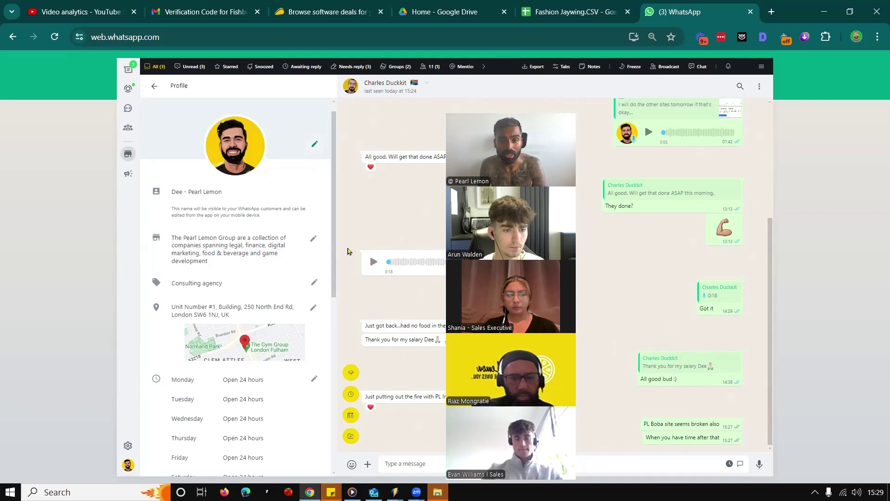
{"action": "left_click_drag", "start_coordinate": [333, 242], "coordinate": [343, 360]}
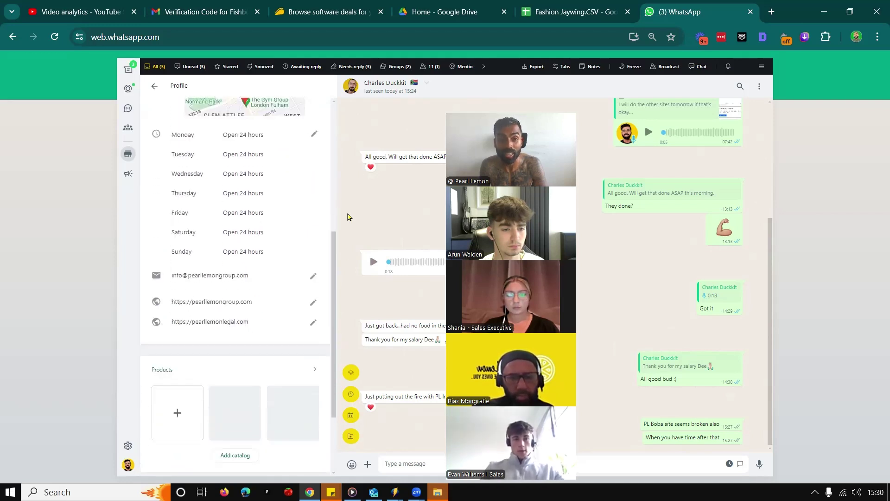
{"action": "scroll", "coordinate": [169, 218], "scroll_direction": "up", "scroll_amount": 5}
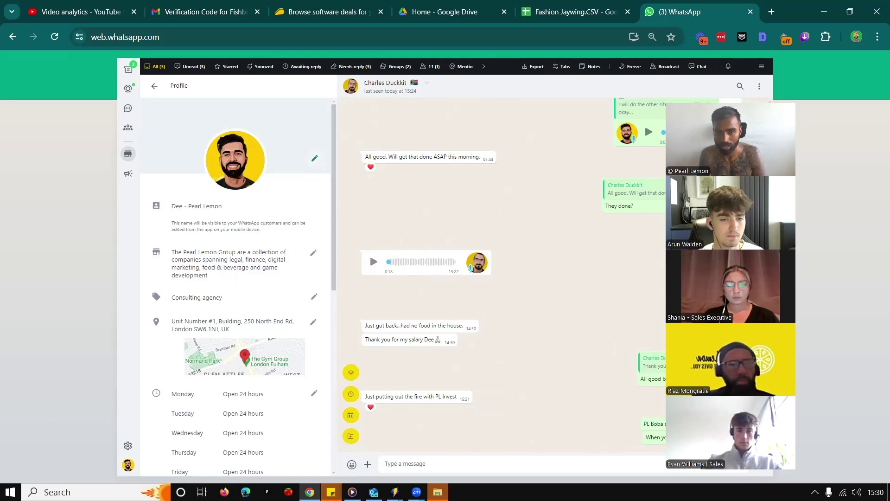
{"action": "left_click", "coordinate": [155, 88]}
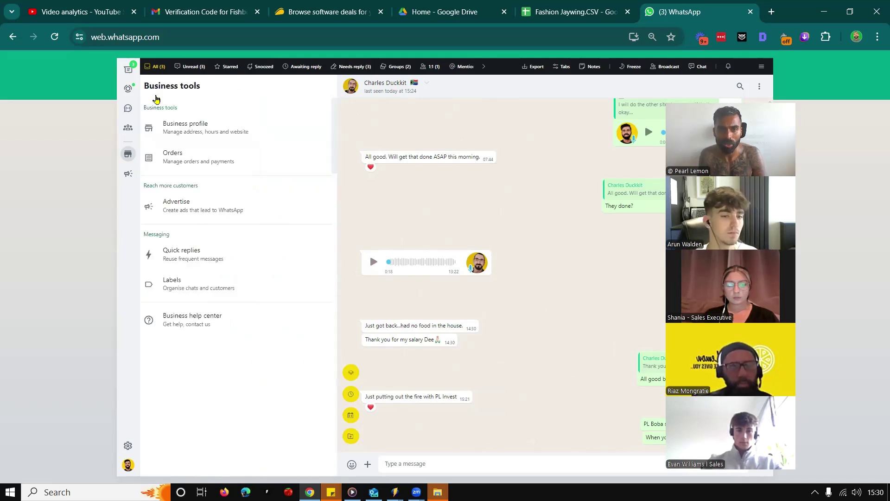
{"action": "left_click", "coordinate": [129, 69]}
Open lemcrm.co in a new tab and look over the Lemcrm home page
{"action": "key", "text": "ctrl+t"}
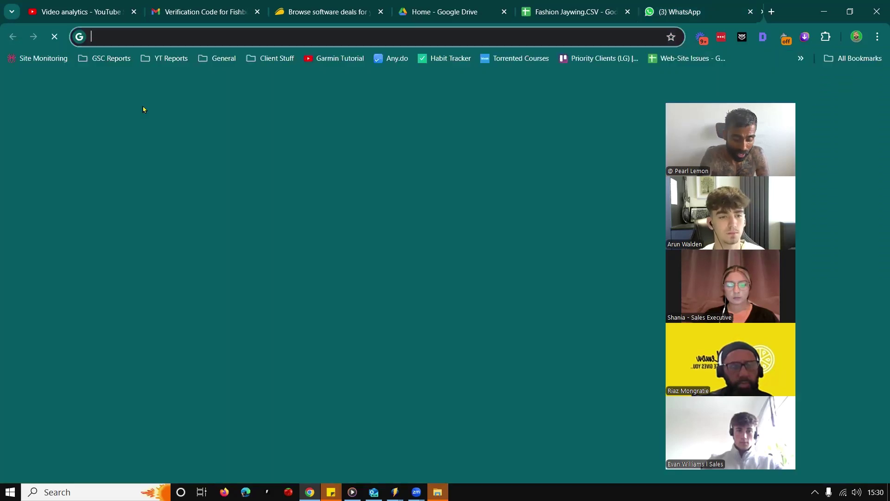
{"action": "type", "text": "lemcrm."}
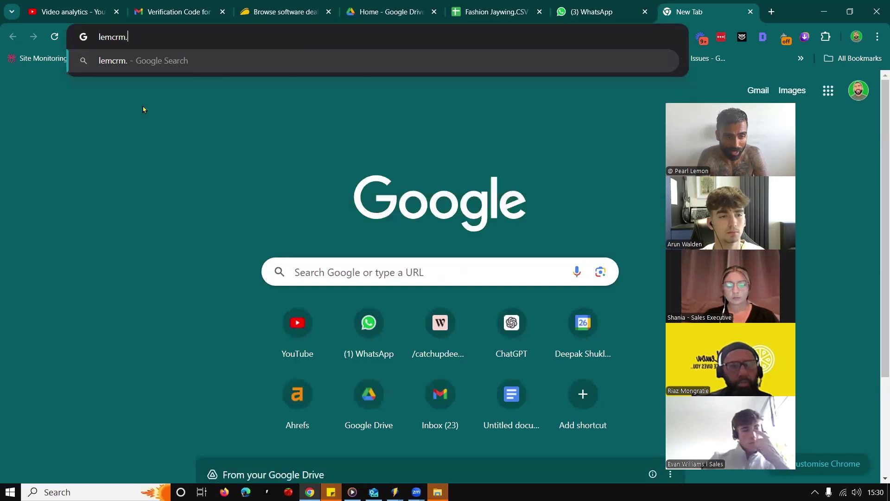
{"action": "type", "text": "co"}
{"action": "key", "text": "Return"}
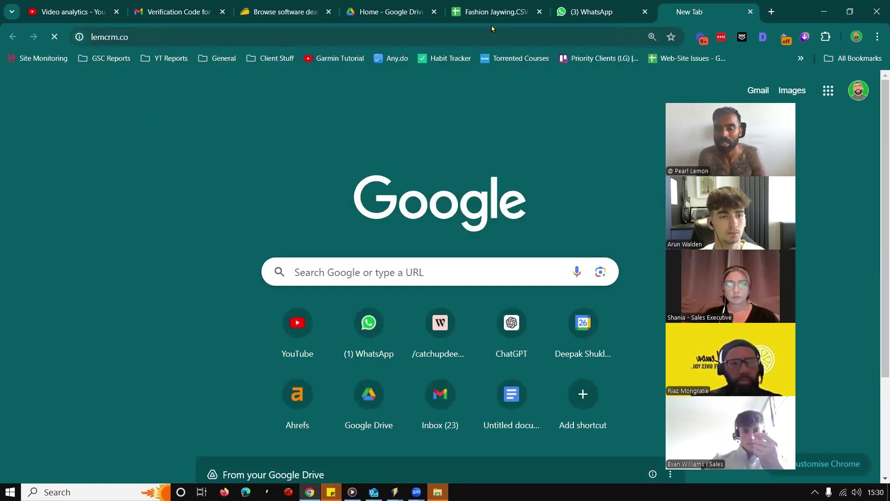
{"action": "scroll", "coordinate": [421, 226], "scroll_direction": "down", "scroll_amount": 5}
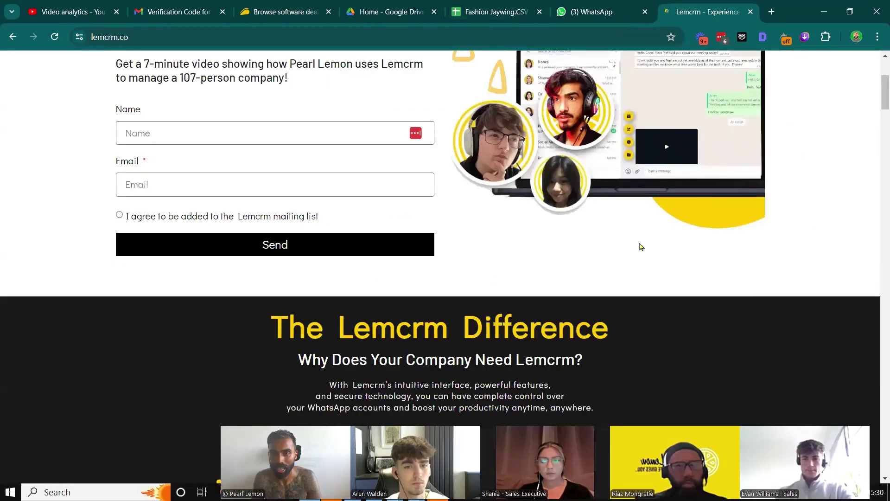
{"action": "scroll", "coordinate": [654, 209], "scroll_direction": "up", "scroll_amount": 4}
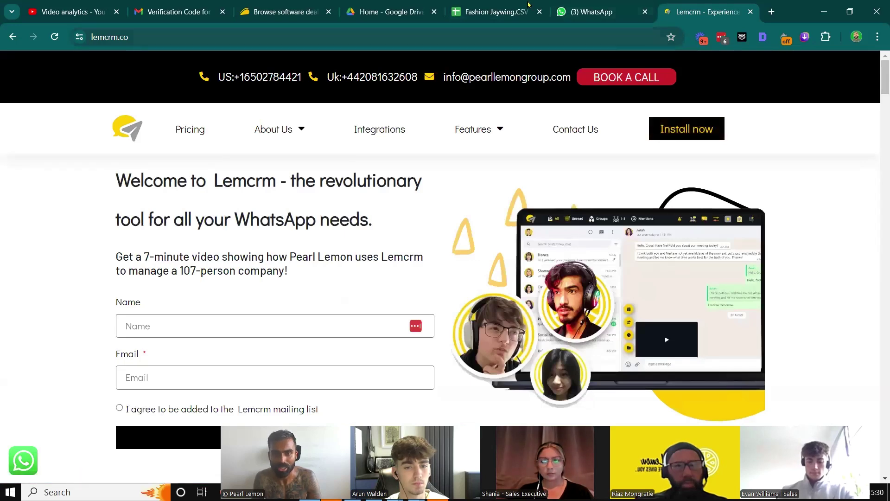
Start a new WhatsApp chat with the phone number copied from row 4 of the spreadsheet and open its contact info
{"action": "left_click", "coordinate": [503, 7]}
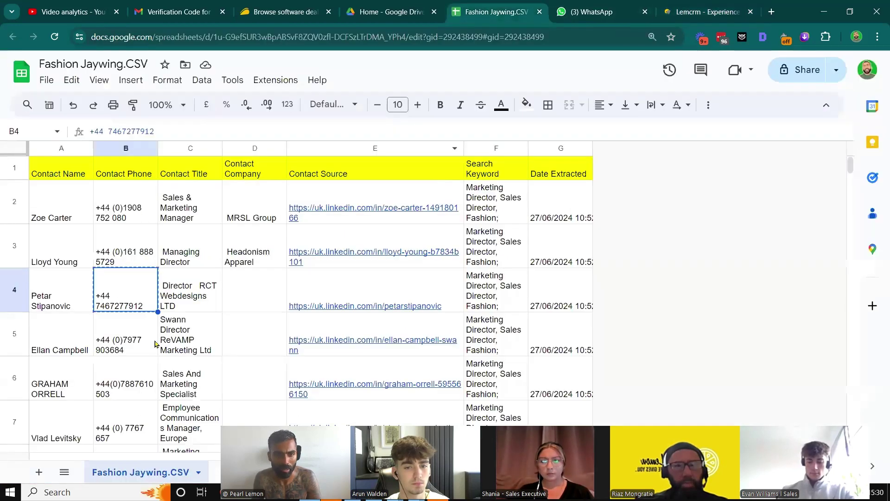
{"action": "left_click", "coordinate": [574, 7]}
{"action": "key", "text": "ctrl+shift+Tab"}
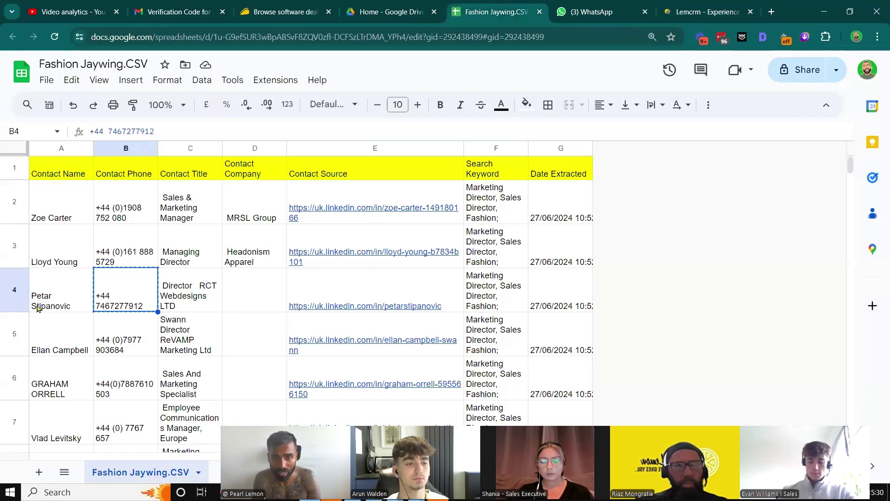
{"action": "left_click", "coordinate": [575, 5]}
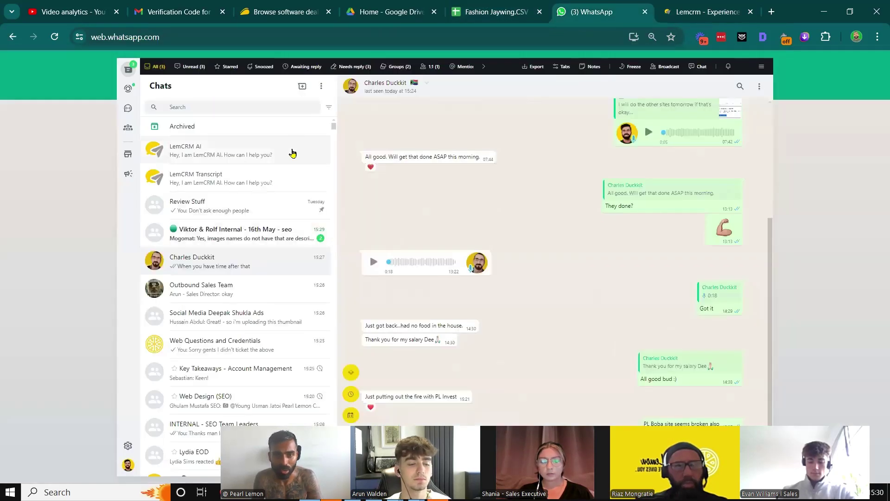
{"action": "left_click", "coordinate": [302, 85]}
{"action": "key", "text": "ctrl+v"}
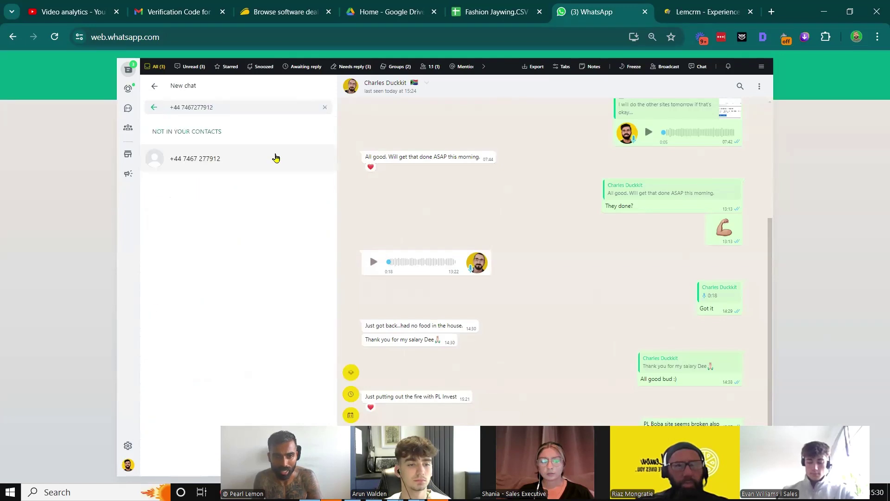
{"action": "left_click", "coordinate": [179, 173]}
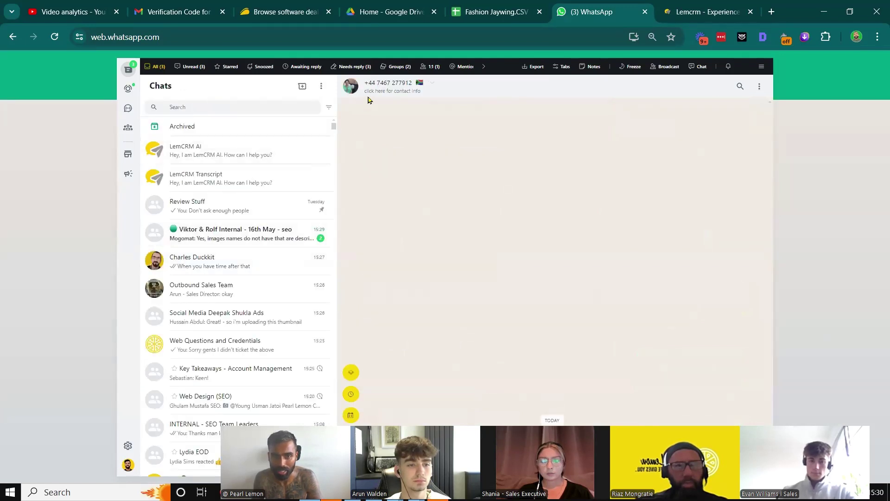
{"action": "left_click", "coordinate": [356, 90]}
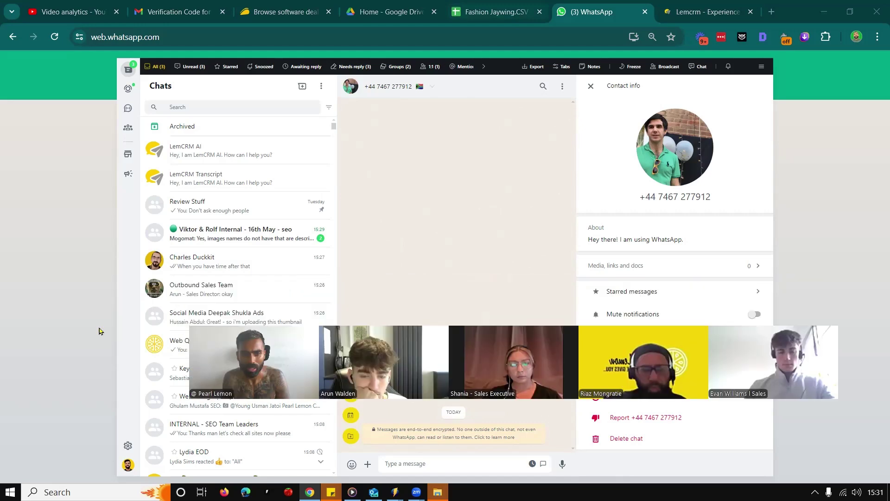
Try to open the LinkedIn profile linked as the contact source in cell E4 of the Fashion Jaywing.CSV spreadsheet
{"action": "key", "text": "ctrl+shift+Tab"}
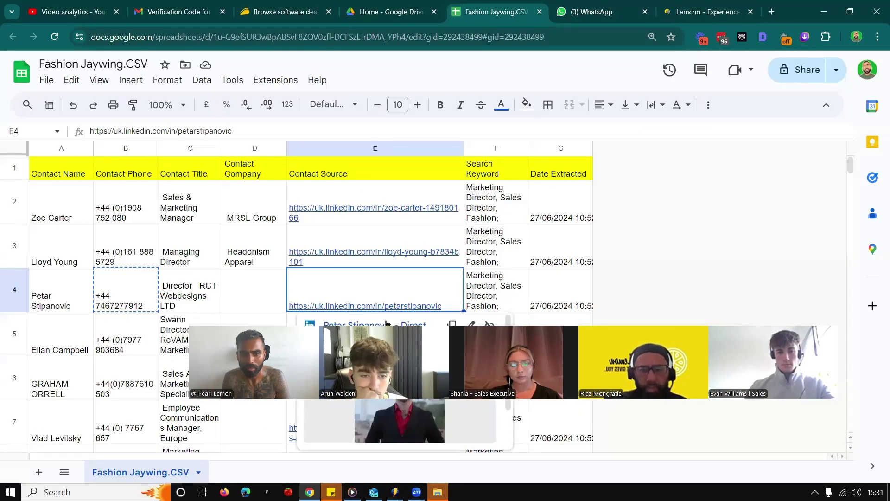
{"action": "left_click", "coordinate": [386, 324]}
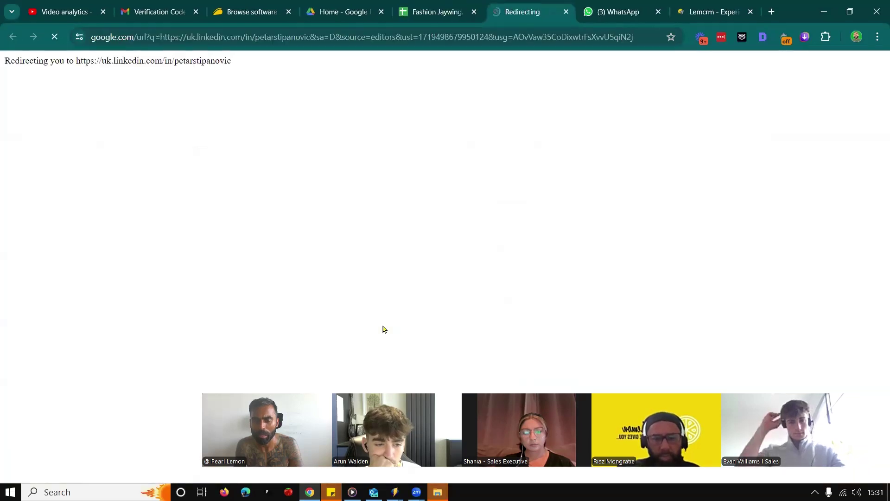
{"action": "left_click", "coordinate": [141, 45]}
{"action": "key", "text": "alt+Tab"}
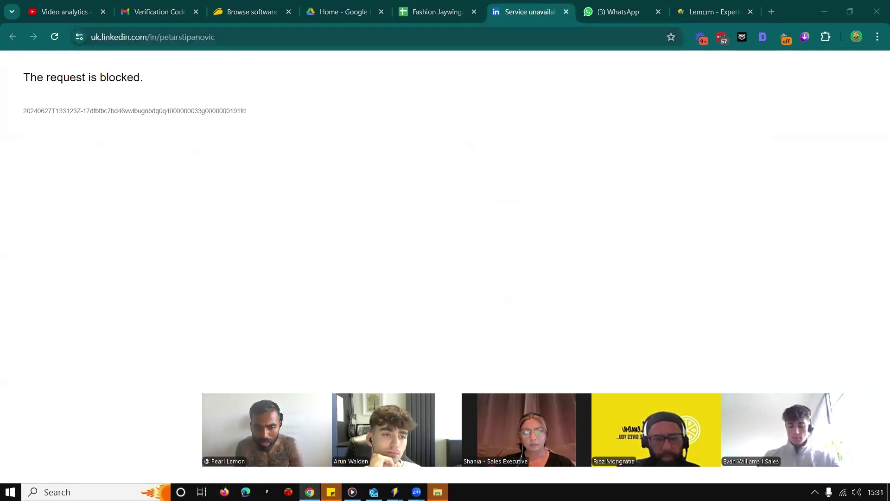
Open ChatGPT in a new tab
{"action": "key", "text": "ctrl+t"}
{"action": "type", "text": "cg"}
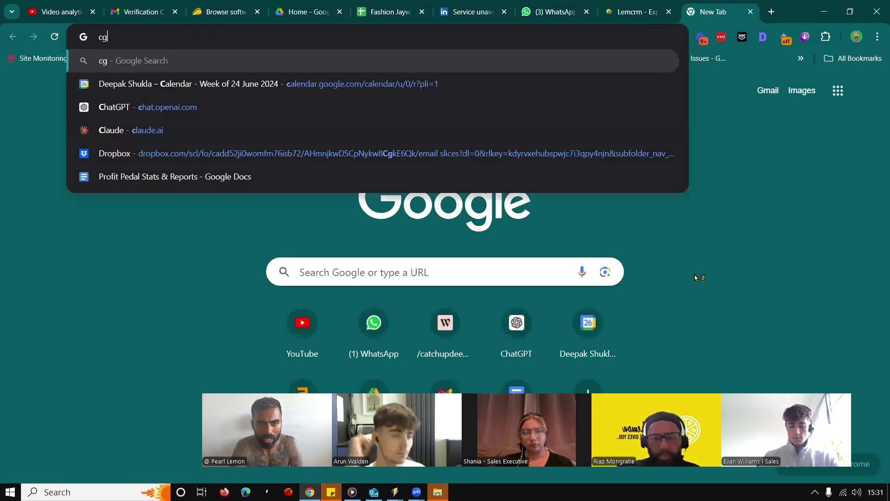
{"action": "key", "text": "BackSpace"}
{"action": "type", "text": "cha"}
{"action": "key", "text": "Return"}
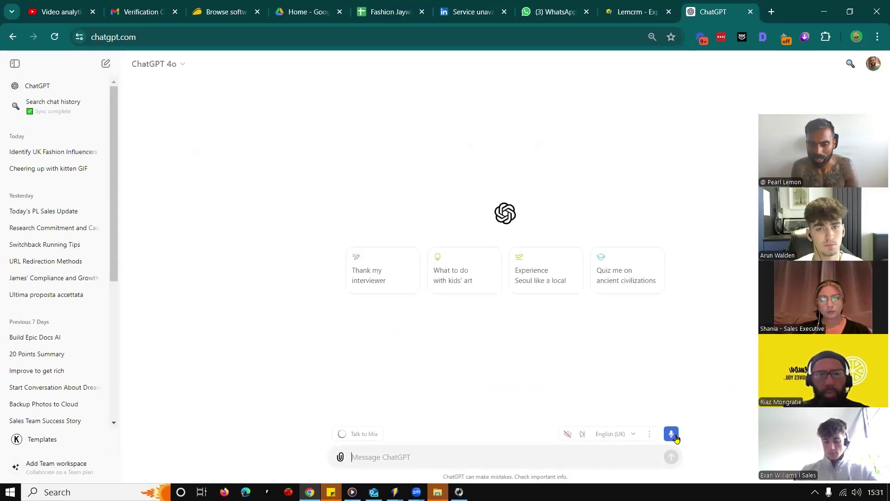
Dictate a prompt requesting initial introductions for cold WhatsApp messaging, and delete its ending from "and the message that I want to" onward
{"action": "left_click", "coordinate": [671, 434]}
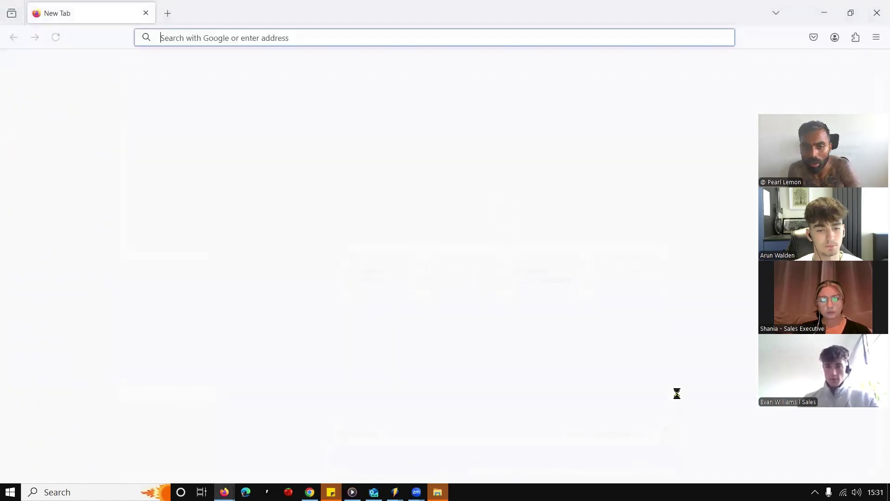
{"action": "key", "text": "alt+Tab"}
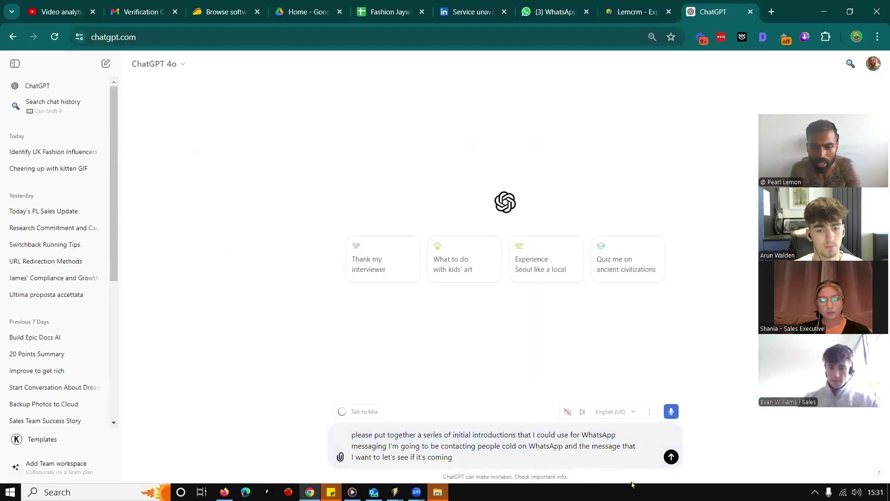
{"action": "left_click_drag", "start_coordinate": [565, 446], "coordinate": [453, 457]}
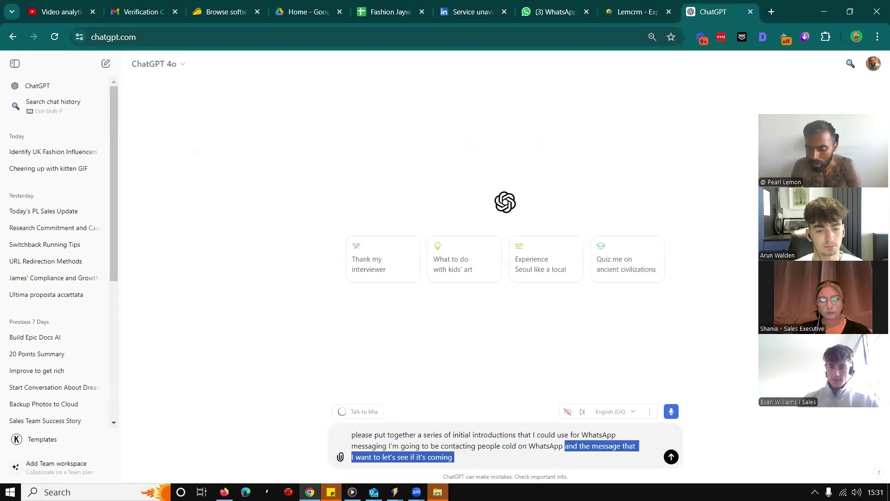
{"action": "key", "text": "BackSpace"}
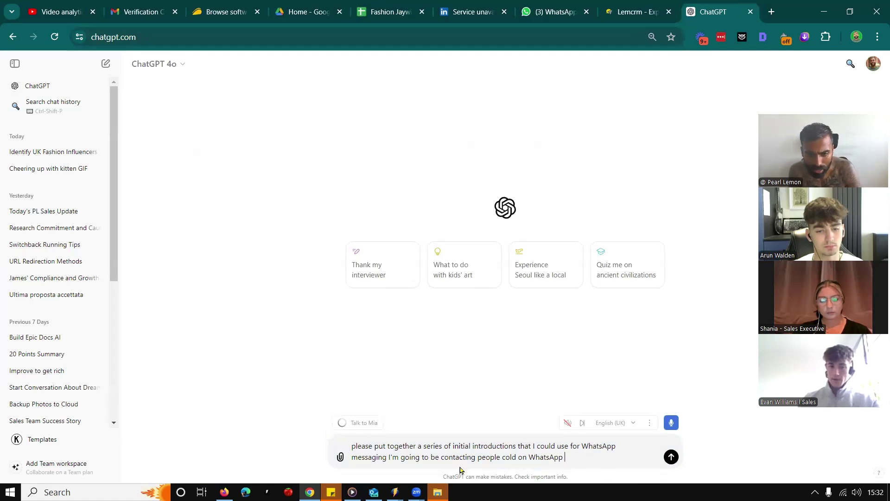
Dictate the rest of the ChatGPT prompt, describing the cold LinkedIn-lead scenario and requesting four different intro variations to split test, and submit it
{"action": "left_click", "coordinate": [671, 422]}
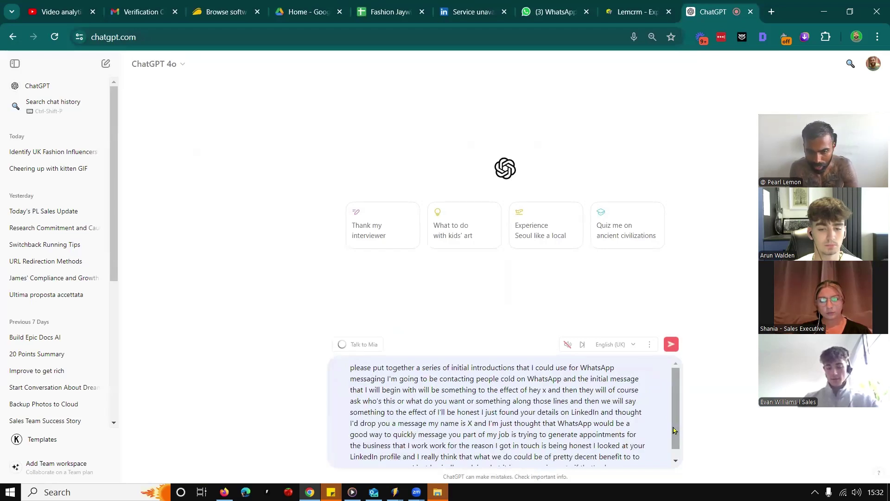
{"action": "scroll", "coordinate": [603, 427], "scroll_direction": "down", "scroll_amount": 1}
{"action": "left_click", "coordinate": [622, 446]}
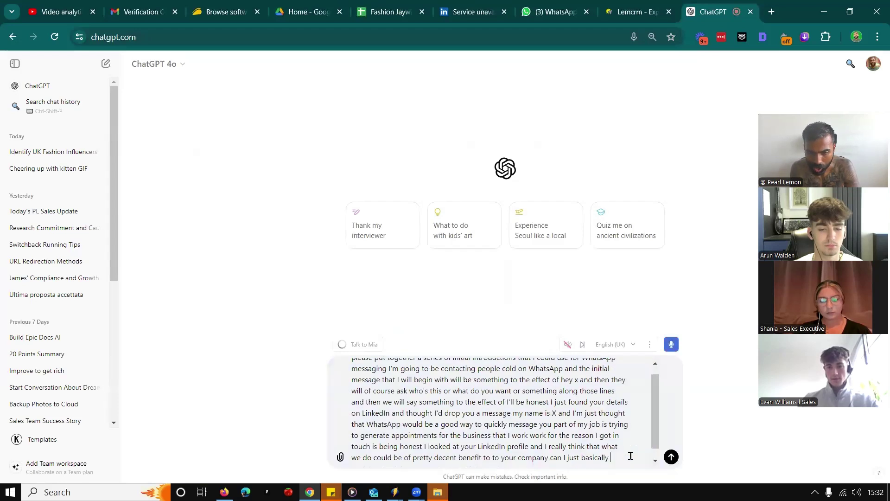
{"action": "scroll", "coordinate": [629, 455], "scroll_direction": "down", "scroll_amount": 1}
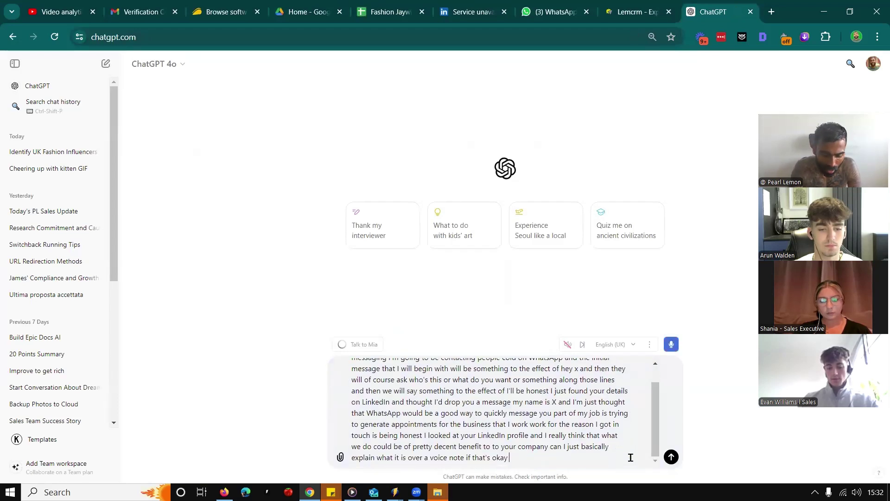
{"action": "left_click", "coordinate": [671, 344]}
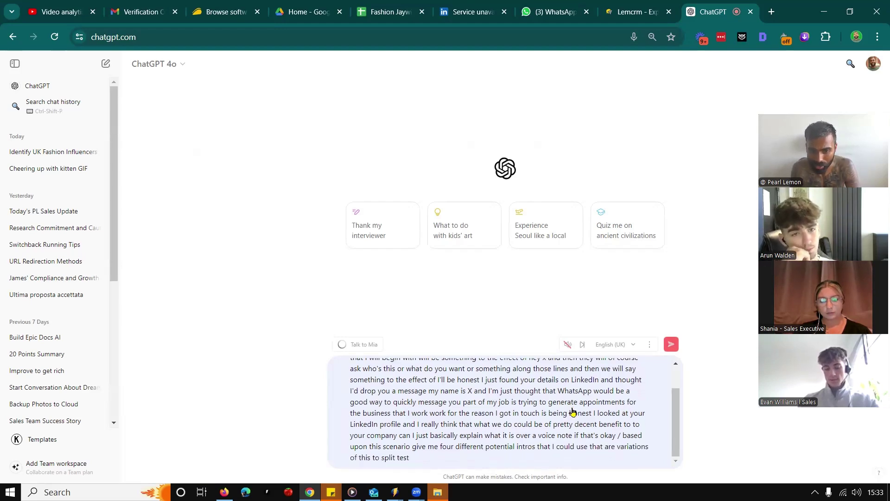
{"action": "left_click", "coordinate": [673, 343]}
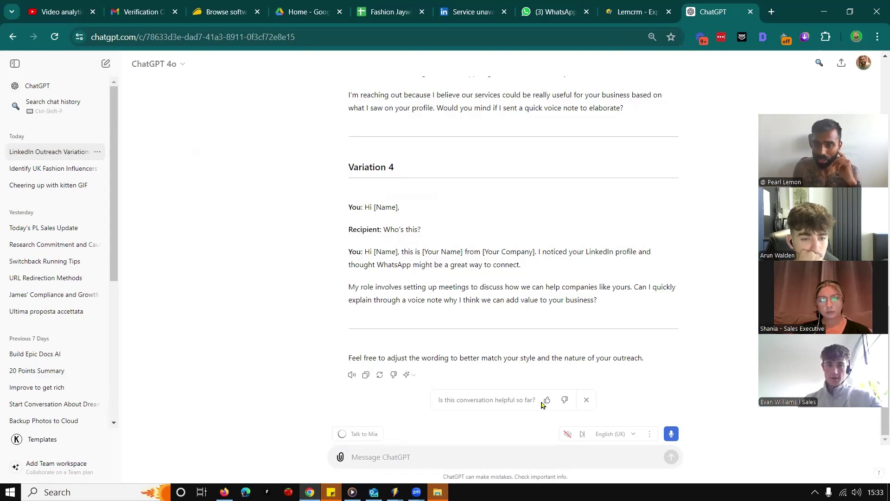
Copy the greeting "Hey [Name]," from Variation 1 and paste it into the message draft of the open WhatsApp chat
{"action": "scroll", "coordinate": [464, 409], "scroll_direction": "up", "scroll_amount": 15}
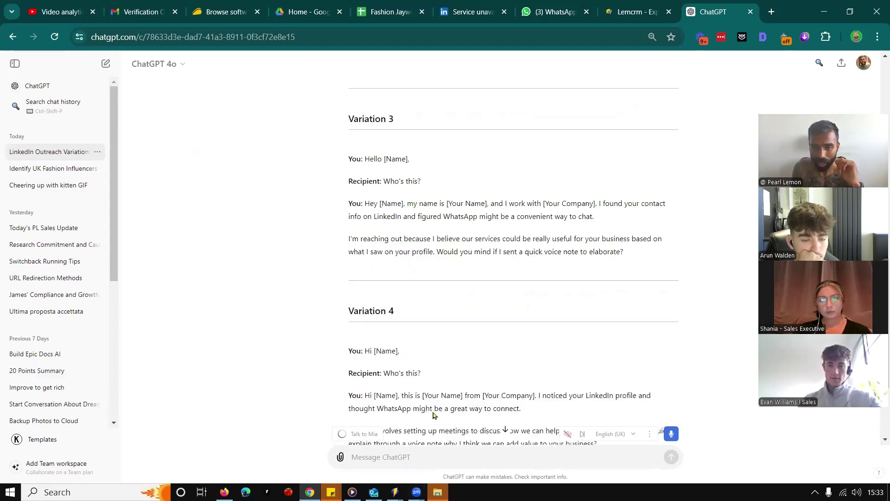
{"action": "scroll", "coordinate": [429, 403], "scroll_direction": "down", "scroll_amount": 1}
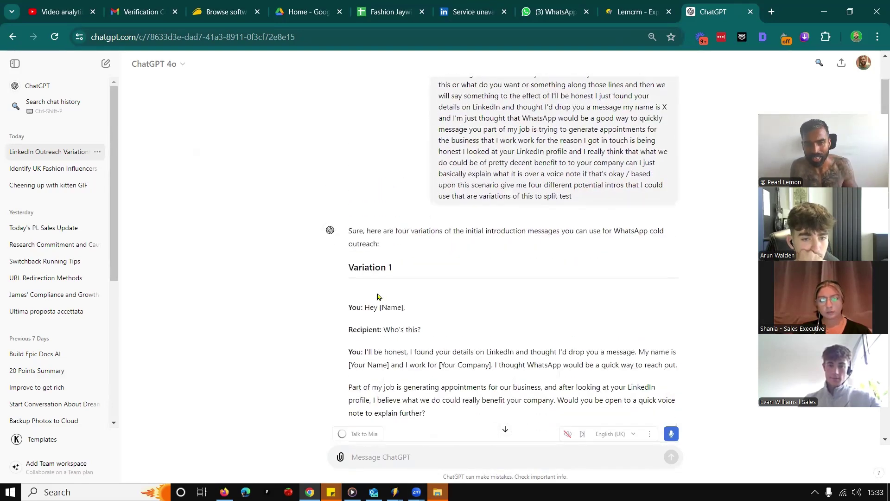
{"action": "left_click_drag", "start_coordinate": [365, 308], "coordinate": [406, 309]}
{"action": "key", "text": "ctrl+c"}
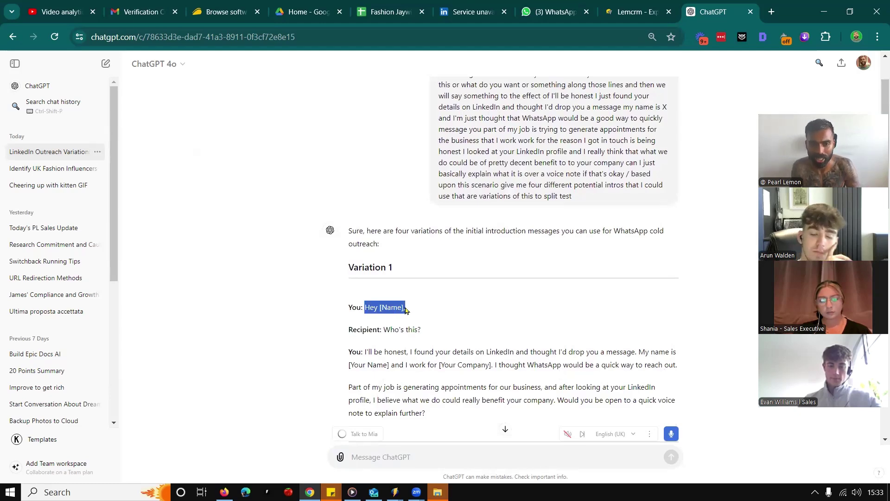
{"action": "left_click", "coordinate": [591, 10]}
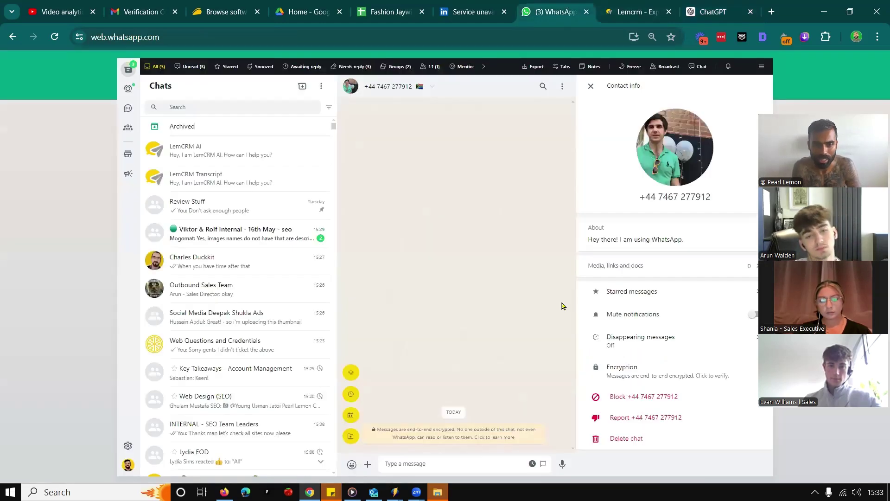
{"action": "key", "text": "ctrl+v"}
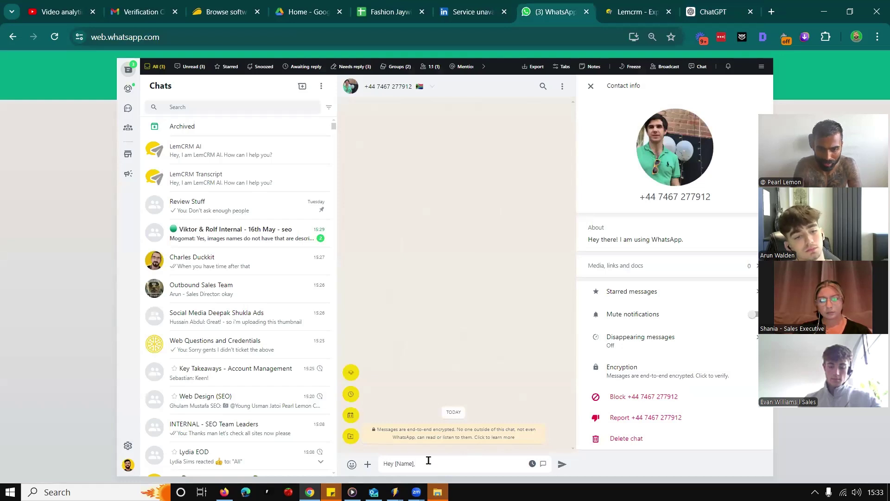
Rewrite the draft as "Hey sorry, is this" plus the lead's first name and "by any chance?", copy it and send it
{"action": "double_click", "coordinate": [429, 460]}
{"action": "type", "text": "S"}
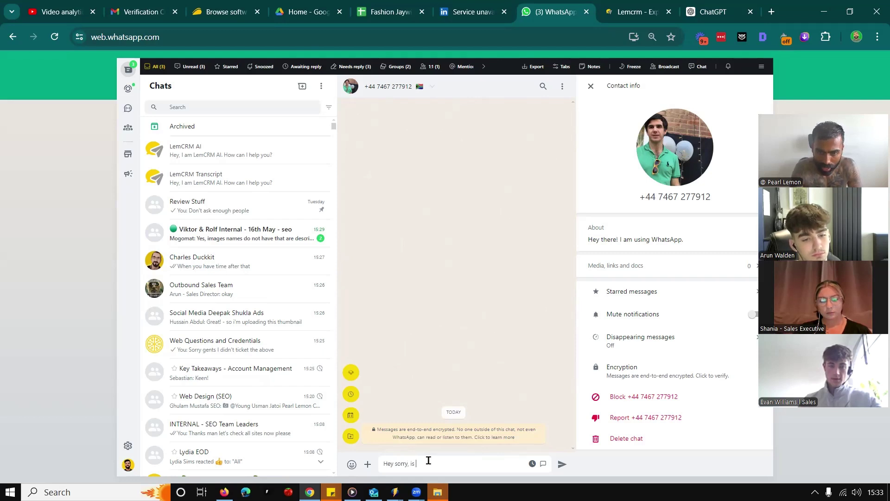
{"action": "type", "text": "r"}
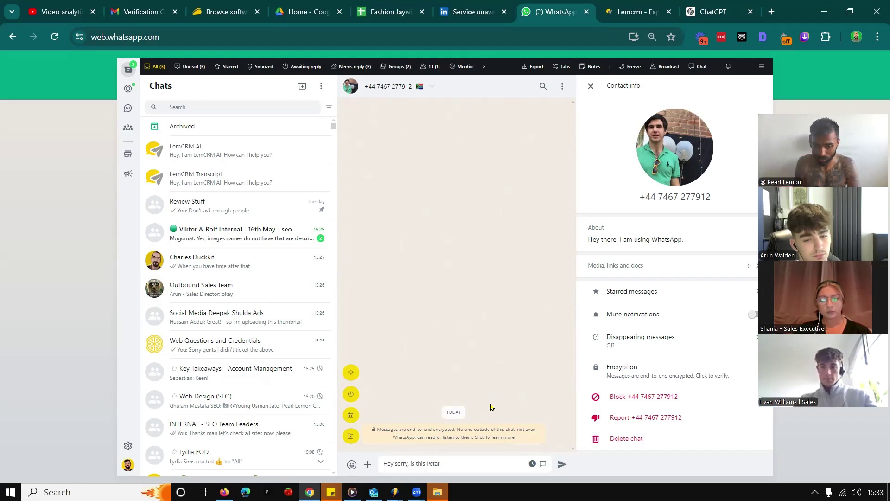
{"action": "type", "text": "by any cha"}
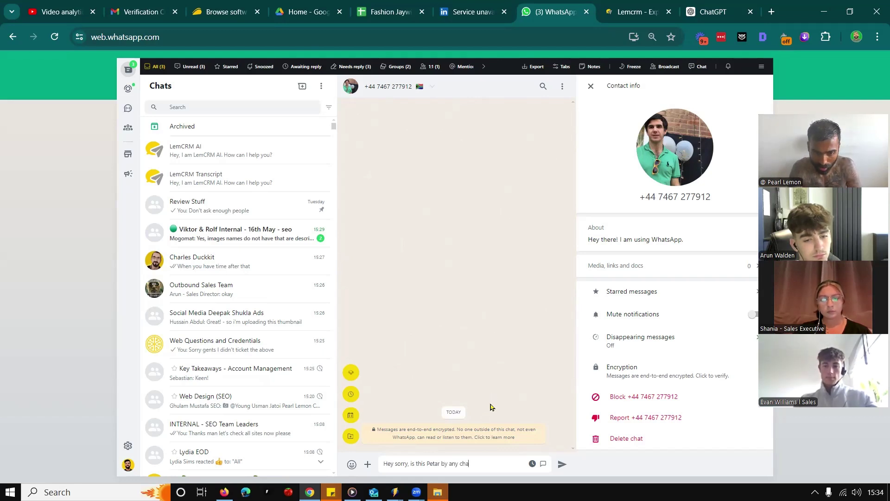
{"action": "type", "text": "nce?"}
{"action": "key", "text": "ctrl+a"}
{"action": "key", "text": "ctrl+c"}
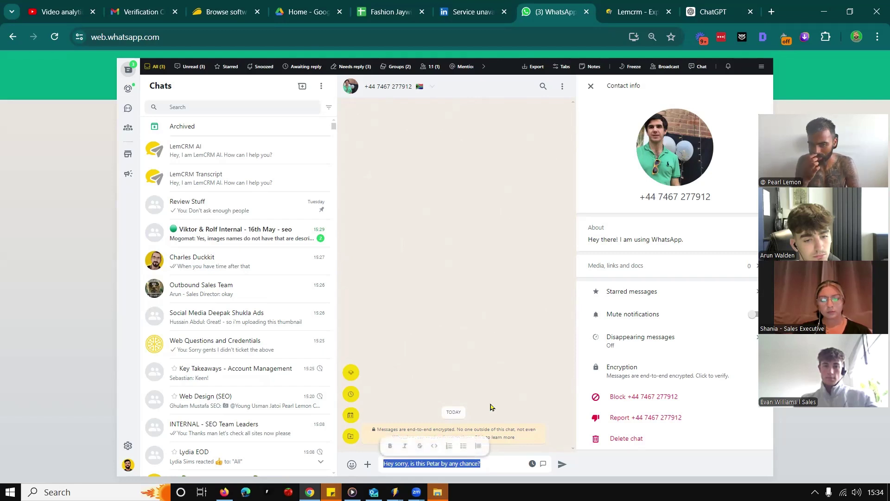
{"action": "left_click", "coordinate": [490, 404]}
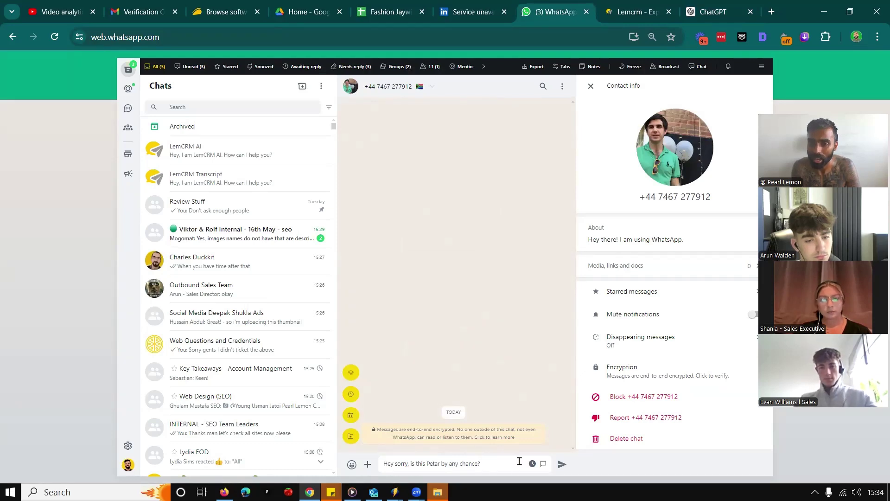
{"action": "key", "text": "Return"}
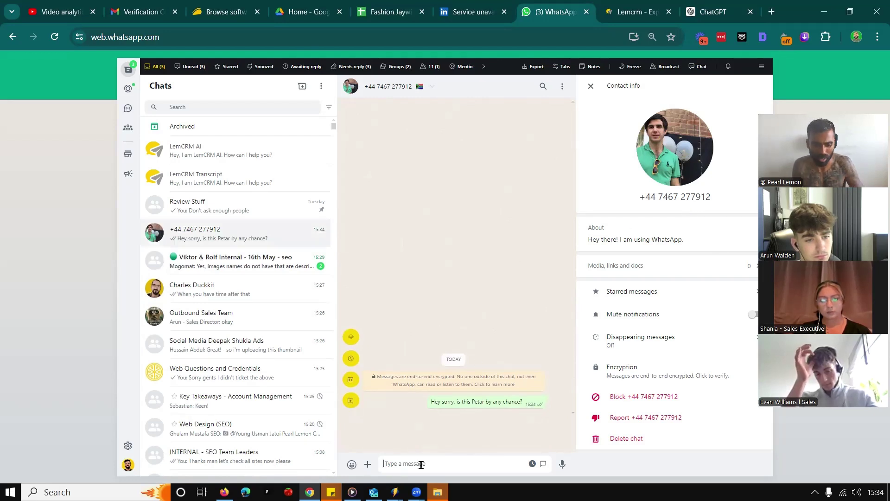
{"action": "key", "text": "ctrl+v"}
{"action": "key", "text": "ctrl+shift+Left"}
{"action": "key", "text": "ctrl+shift+Left"}
{"action": "key", "text": "ctrl+shift+Left"}
{"action": "key", "text": "Left"}
{"action": "key", "text": "Right"}
{"action": "key", "text": "Right"}
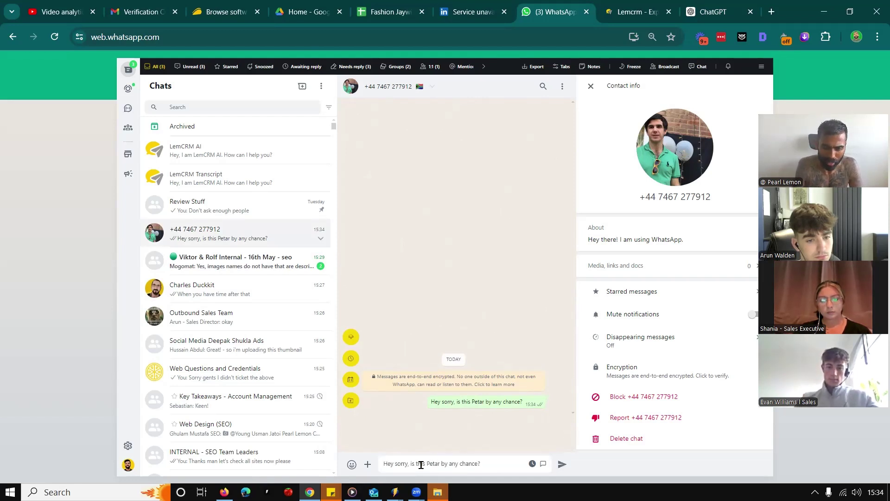
{"action": "type", "text": "fro"}
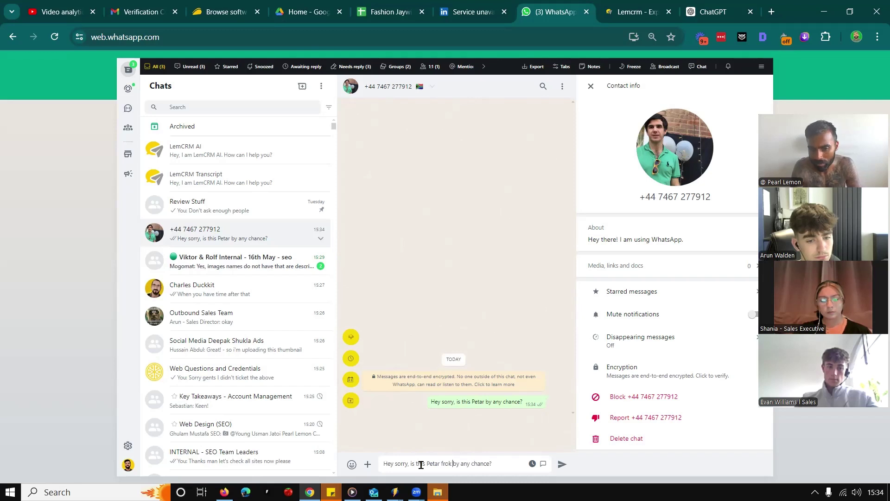
{"action": "type", "text": "m"}
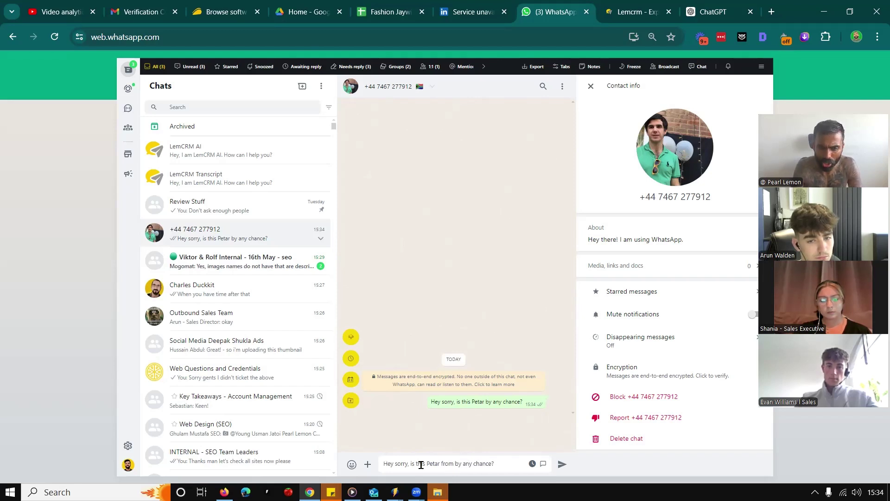
{"action": "key", "text": "ctrl+a"}
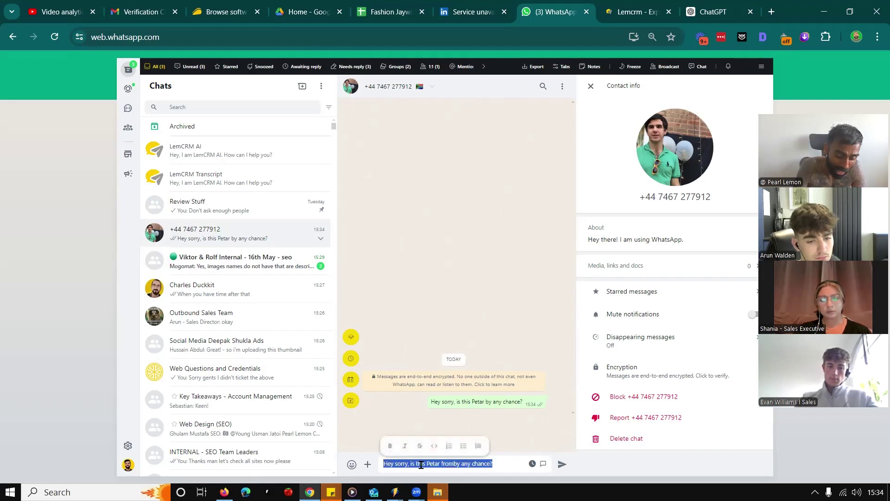
{"action": "key", "text": "BackSpace"}
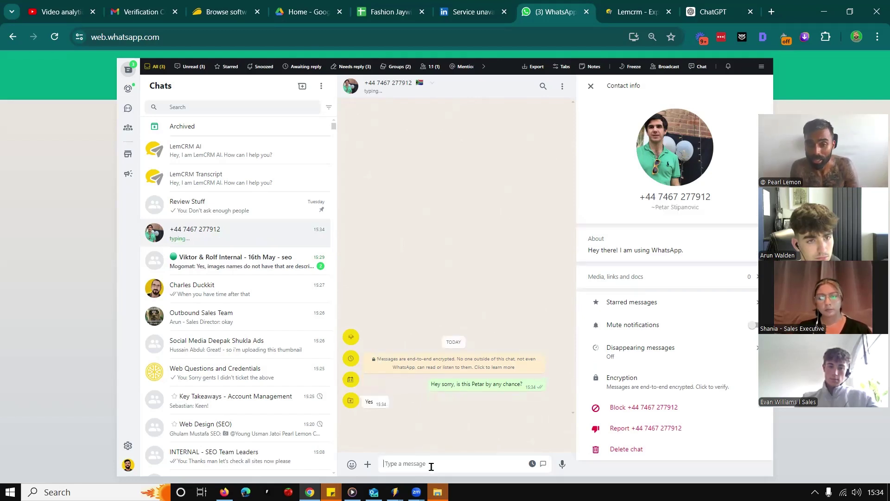
Review the follow-up reply to "Who's this?" in Variation 1 of the ChatGPT answer
{"action": "left_click", "coordinate": [735, 6]}
{"action": "scroll", "coordinate": [376, 398], "scroll_direction": "down", "scroll_amount": 2}
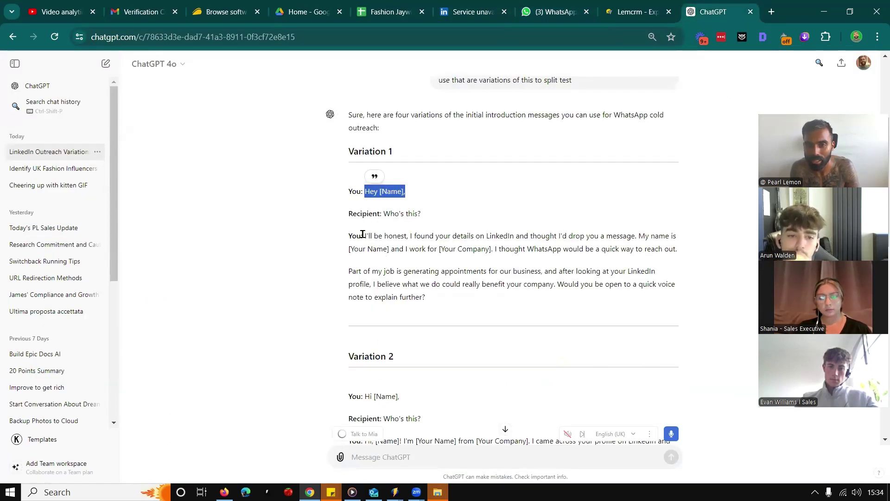
{"action": "left_click_drag", "start_coordinate": [365, 236], "coordinate": [483, 304]}
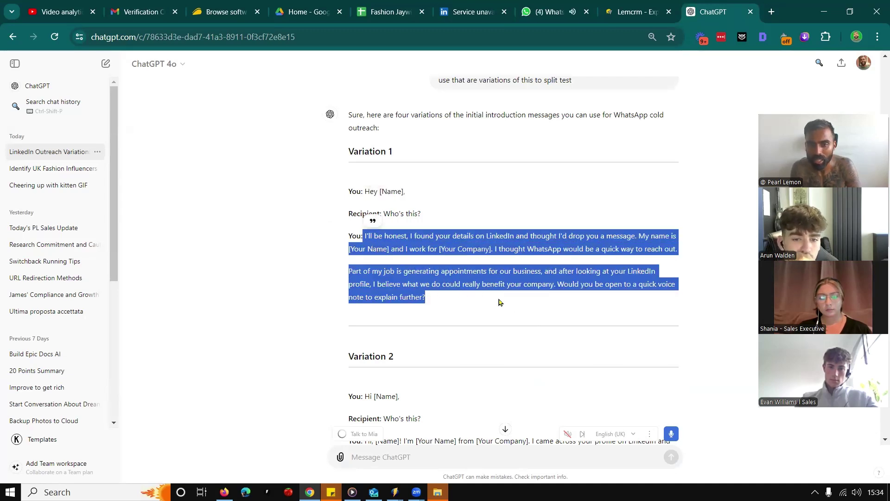
{"action": "left_click", "coordinate": [465, 283]}
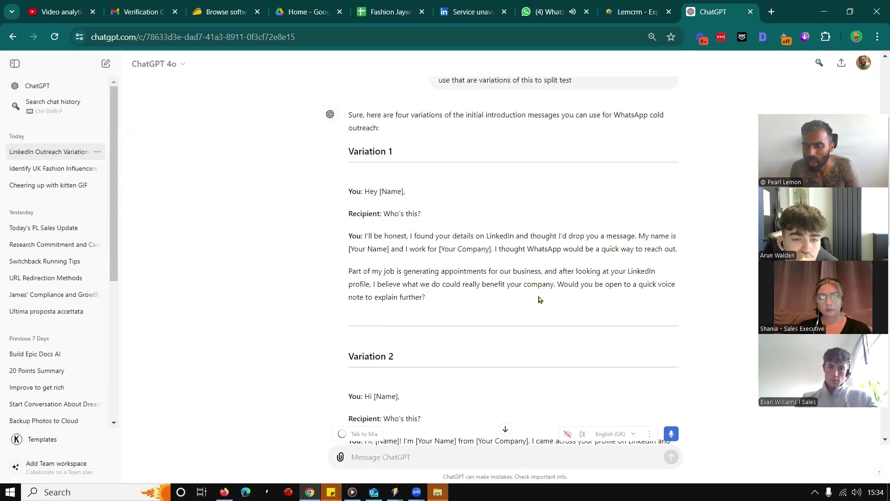
{"action": "left_click", "coordinate": [561, 13]}
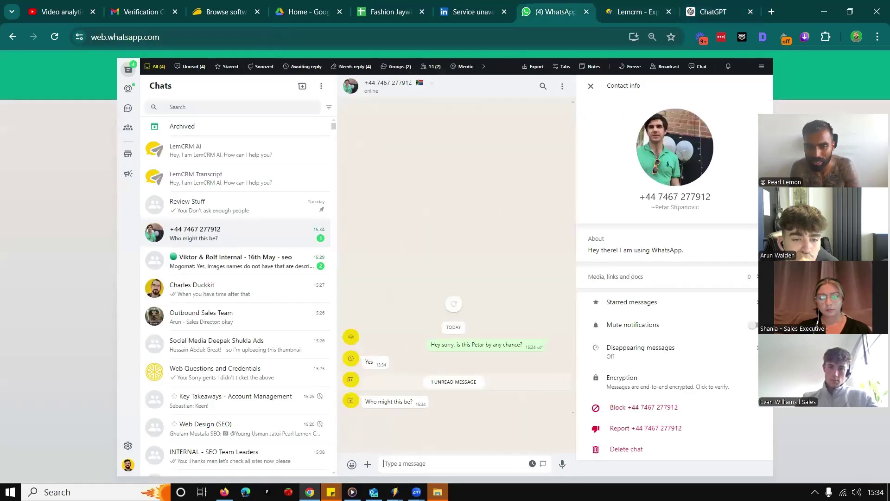
{"action": "left_click", "coordinate": [422, 465]}
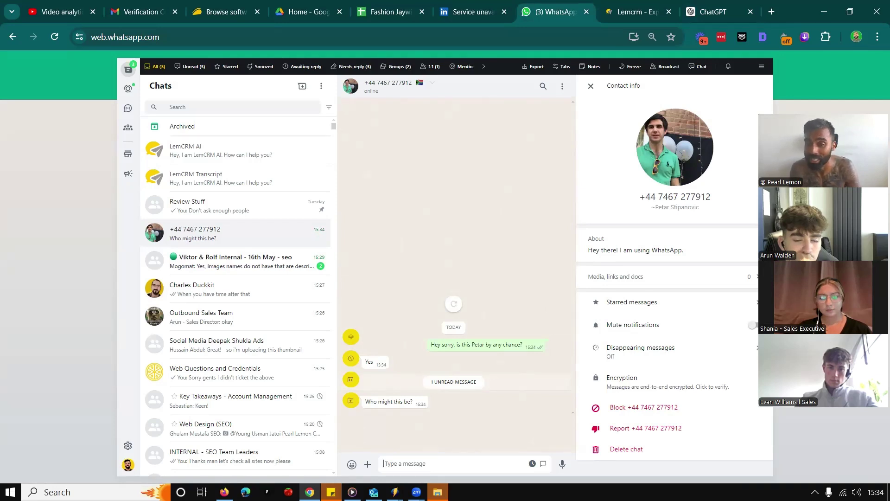
{"action": "left_click", "coordinate": [562, 465]}
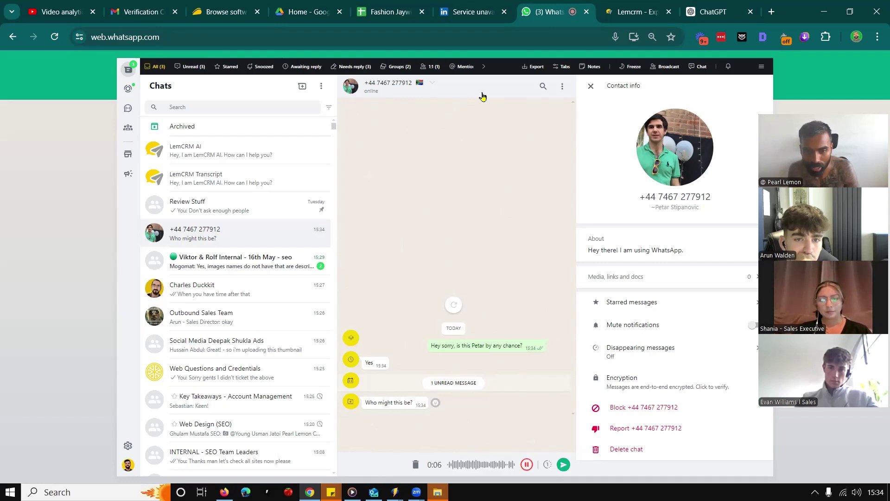
{"action": "left_click", "coordinate": [415, 465]}
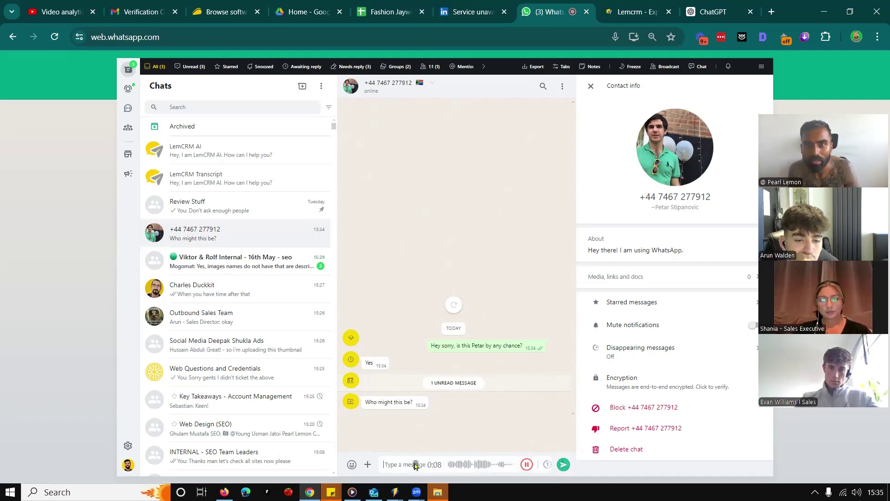
Copy the address of the blocked LinkedIn profile and open it in Firefox
{"action": "left_click", "coordinate": [473, 9]}
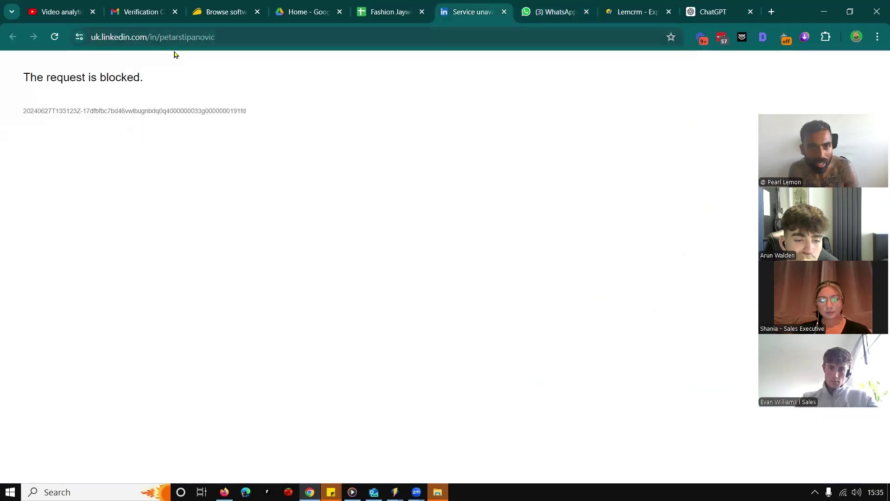
{"action": "left_click", "coordinate": [168, 39]}
{"action": "key", "text": "ctrl+c"}
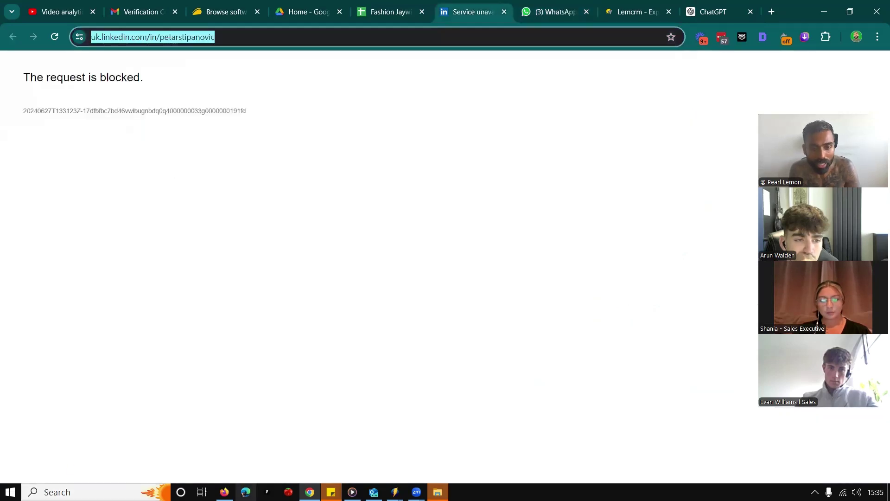
{"action": "left_click", "coordinate": [225, 492]}
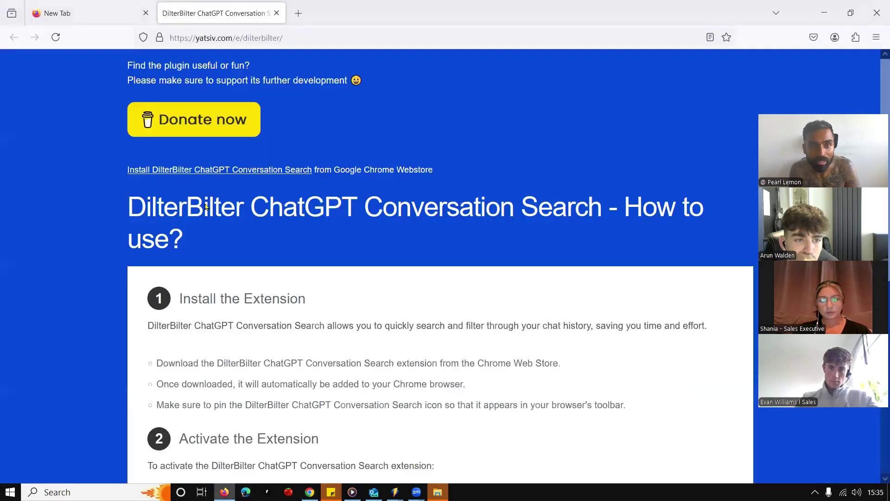
{"action": "left_click", "coordinate": [230, 39]}
{"action": "key", "text": "ctrl+v"}
{"action": "key", "text": "Return"}
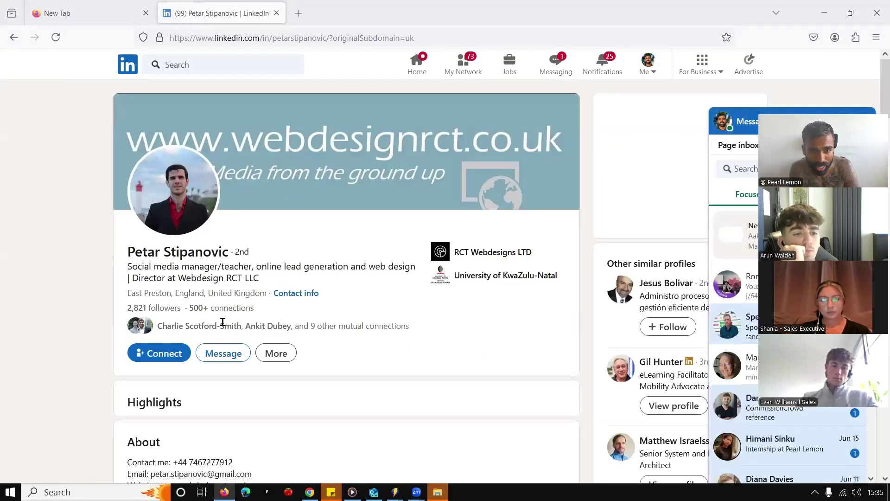
Examine the lead's LinkedIn profile and open the company page of RCT Webdesigns LTD from the Experience section
{"action": "scroll", "coordinate": [291, 333], "scroll_direction": "down", "scroll_amount": 3}
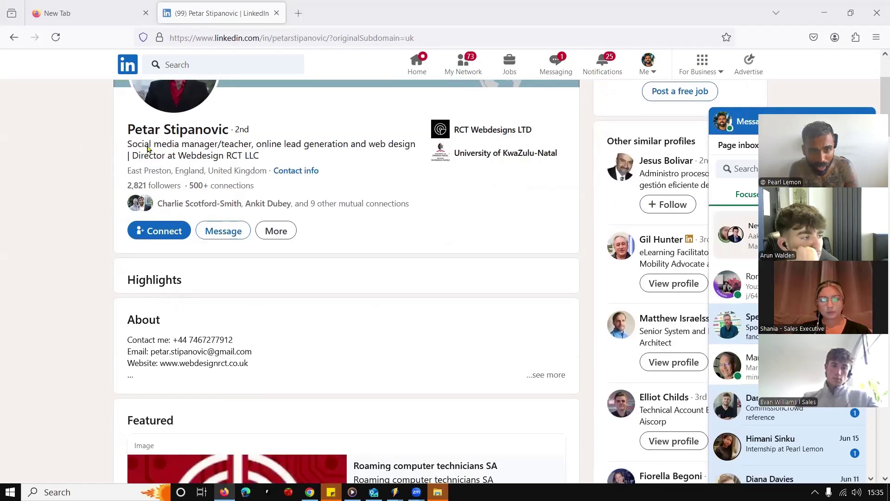
{"action": "scroll", "coordinate": [148, 148], "scroll_direction": "down", "scroll_amount": 10}
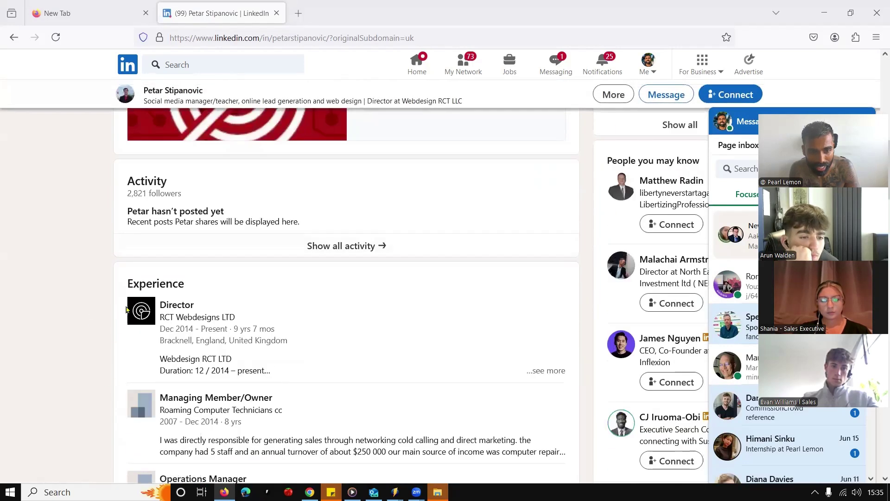
{"action": "left_click", "coordinate": [134, 313]}
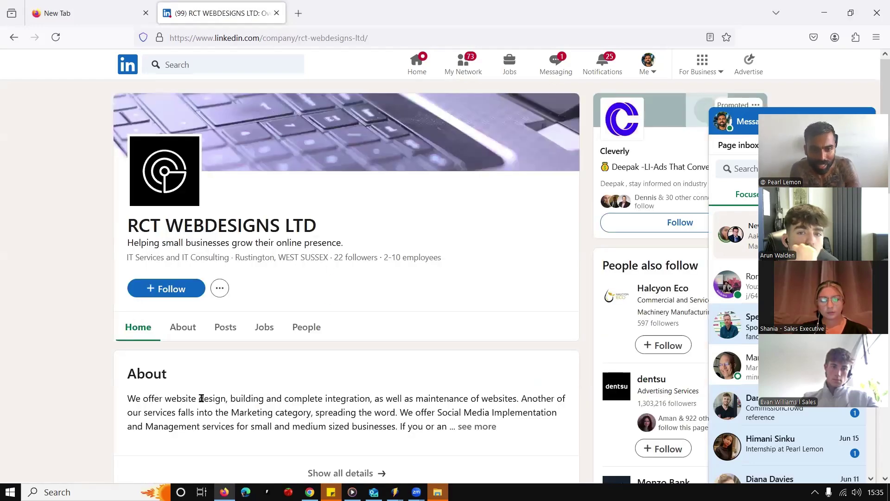
Open the full company details of RCT WEBDESIGNS LTD on LinkedIn and visit its listed website to research the business
{"action": "scroll", "coordinate": [256, 416], "scroll_direction": "down", "scroll_amount": 3}
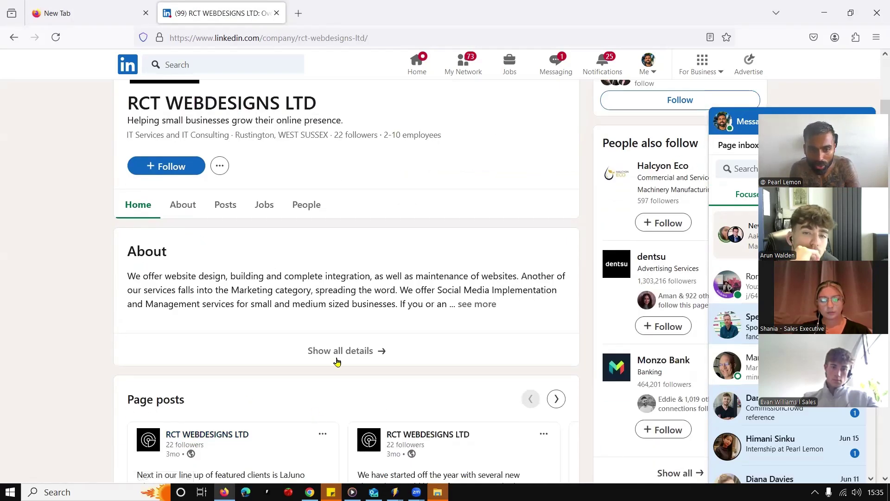
{"action": "left_click", "coordinate": [337, 361]}
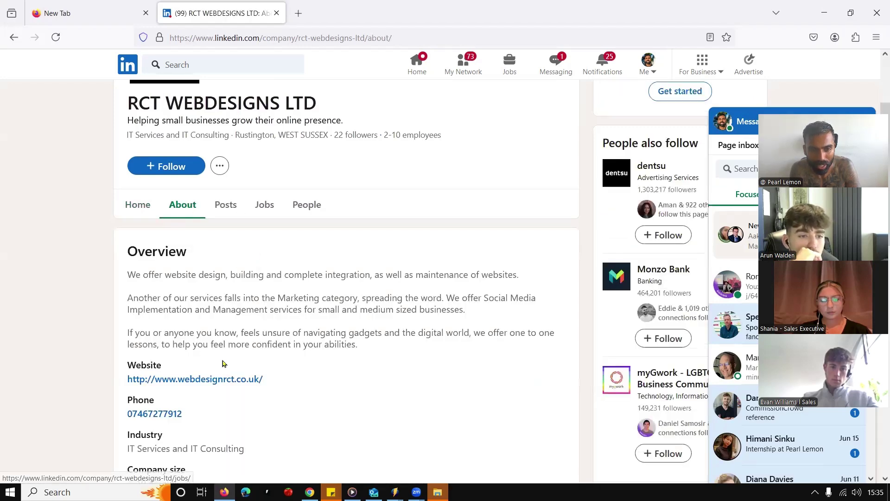
{"action": "left_click", "coordinate": [228, 378]}
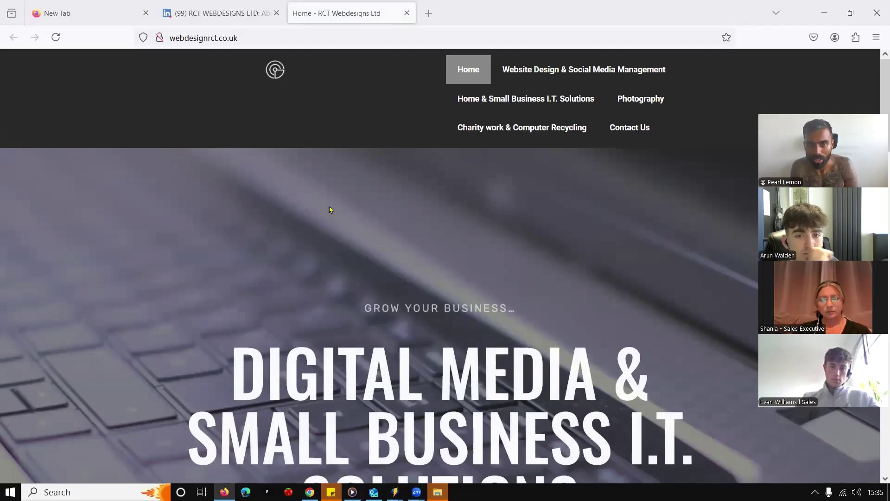
Switch back to WhatsApp in Chrome, record a voice note pitch of about 44 seconds for the lead and send it
{"action": "key", "text": "alt+Tab"}
{"action": "key", "text": "alt+Tab"}
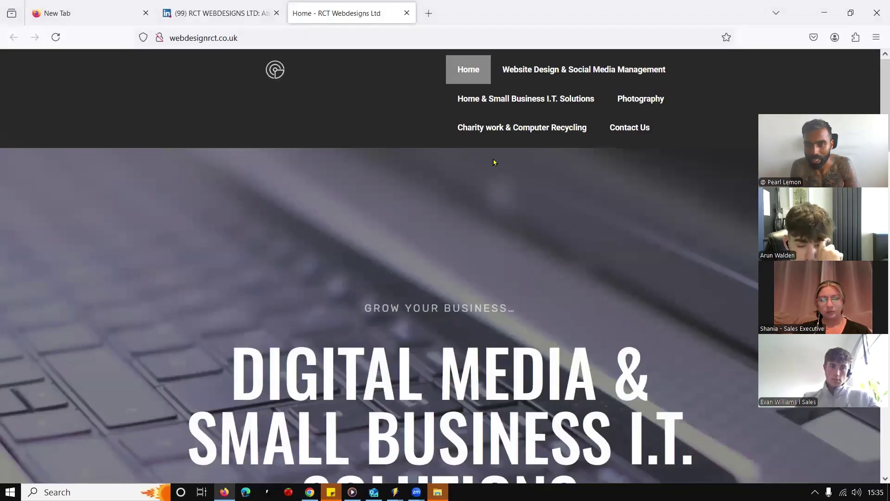
{"action": "key", "text": "alt+Tab"}
{"action": "key", "text": "alt+Tab"}
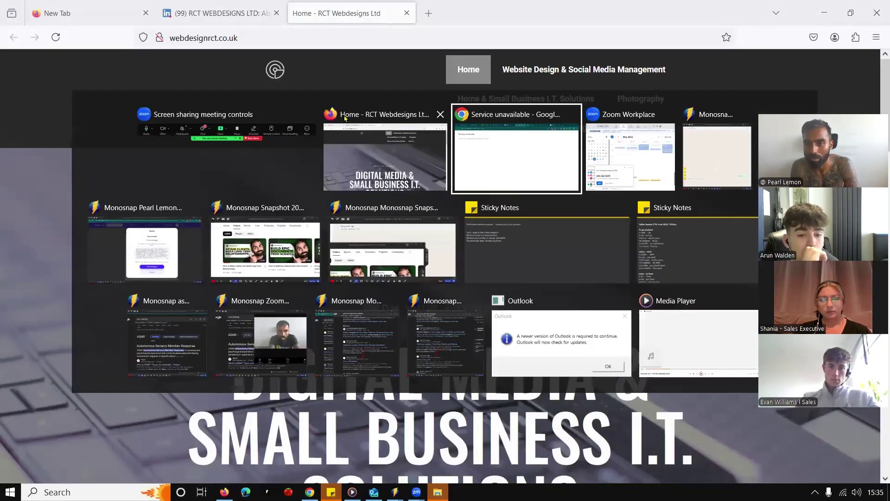
{"action": "key", "text": "ctrl+Tab"}
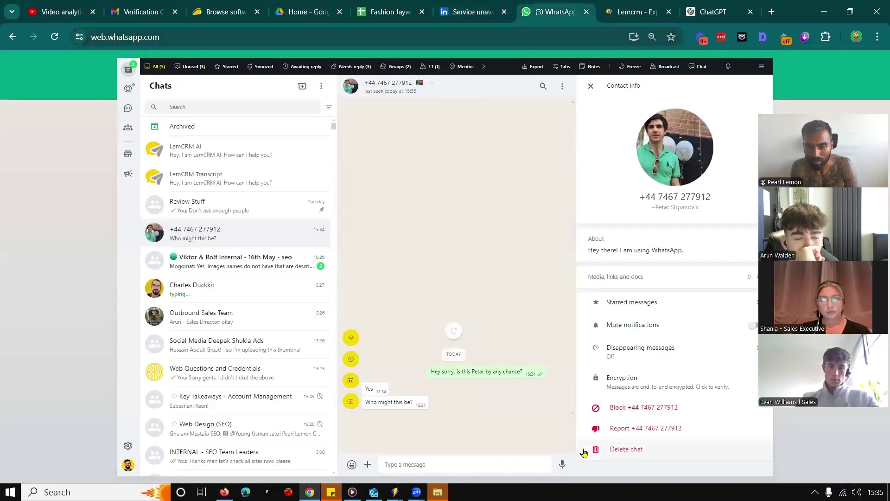
{"action": "left_click", "coordinate": [563, 464]}
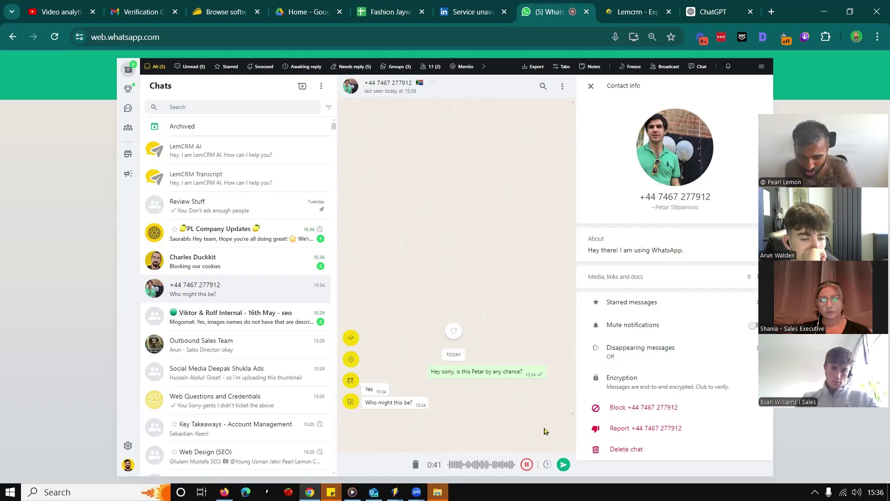
{"action": "left_click", "coordinate": [563, 465]}
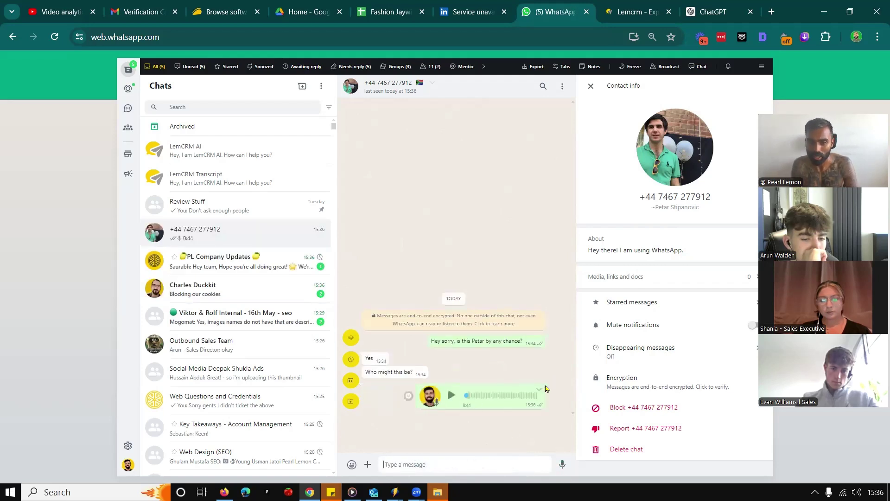
Forward the sent voice note to the LemCRM Transcript chat
{"action": "left_click", "coordinate": [540, 389]}
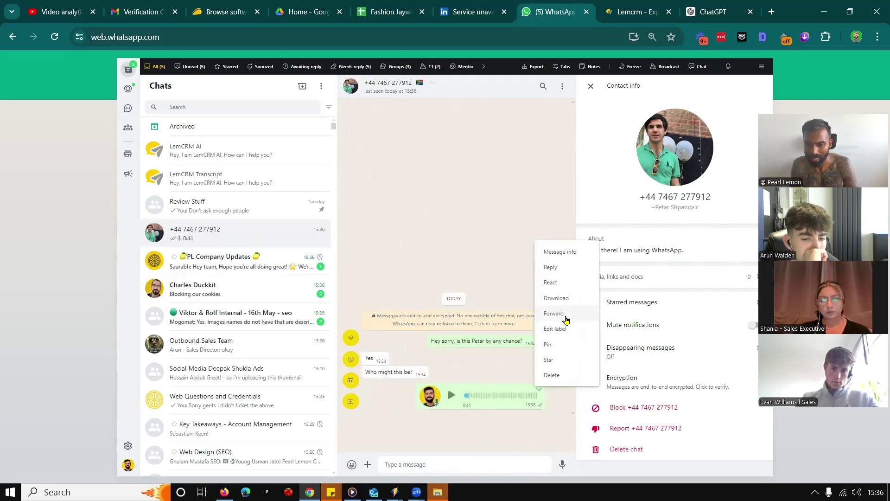
{"action": "left_click", "coordinate": [555, 314]}
{"action": "left_click", "coordinate": [544, 464]}
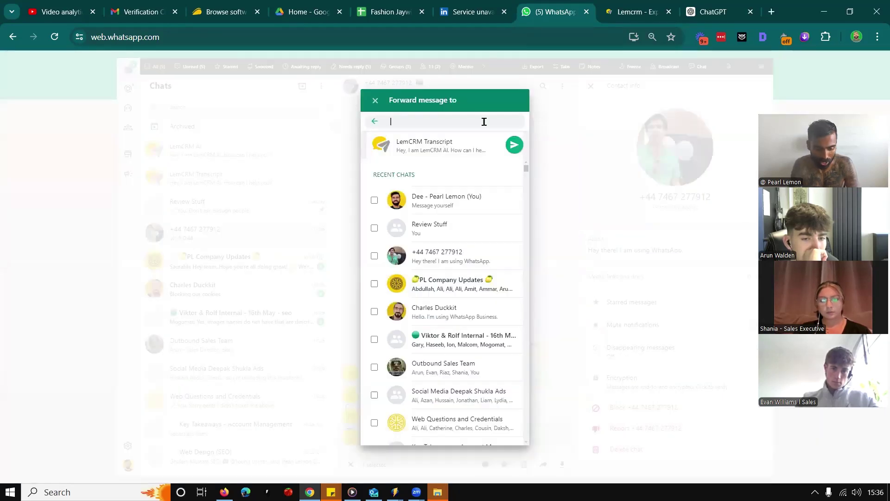
{"action": "type", "text": "tran"}
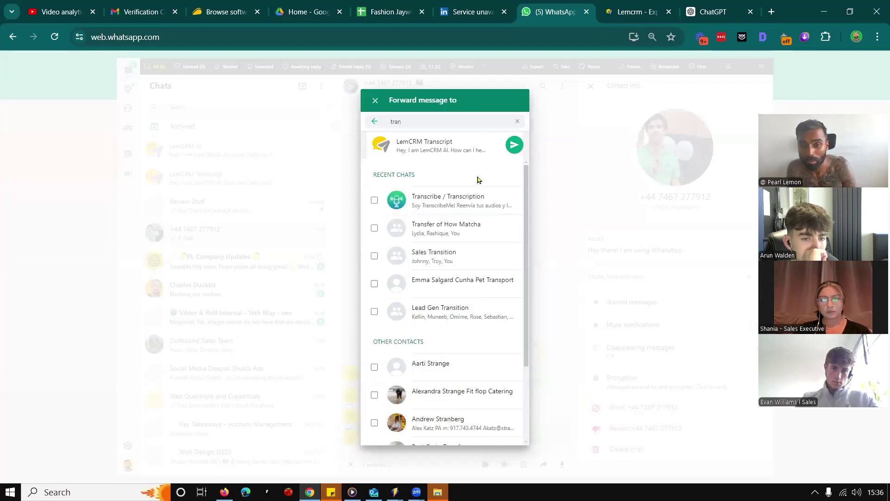
{"action": "left_click", "coordinate": [452, 212]}
{"action": "left_click", "coordinate": [515, 144]}
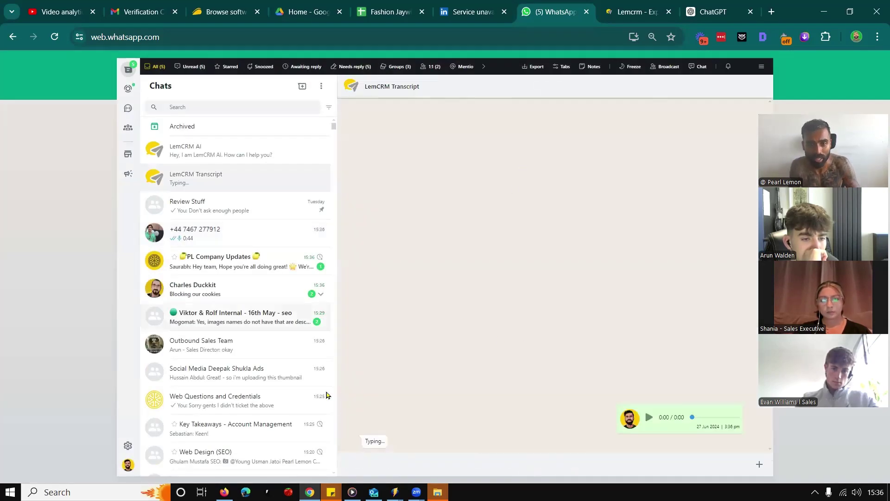
Return to the lead's chat and forward the same voice note to the "Transcribe / Transcription" contact
{"action": "left_click", "coordinate": [218, 232]}
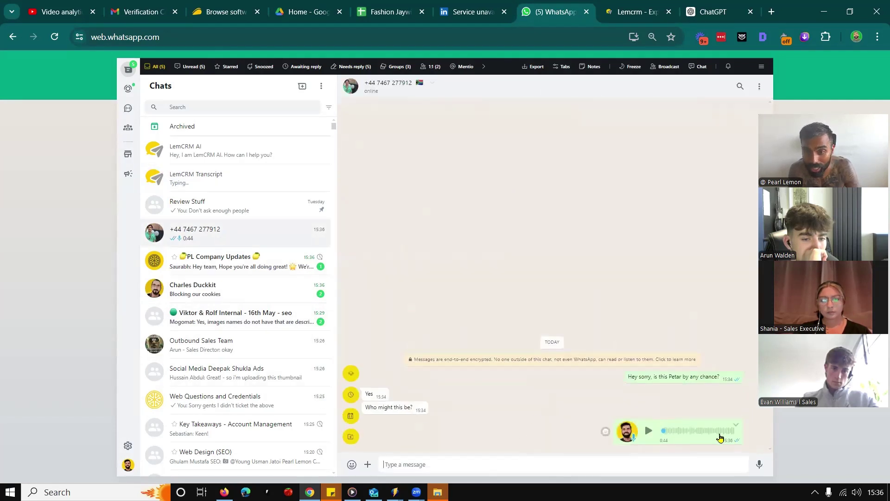
{"action": "left_click", "coordinate": [736, 425]}
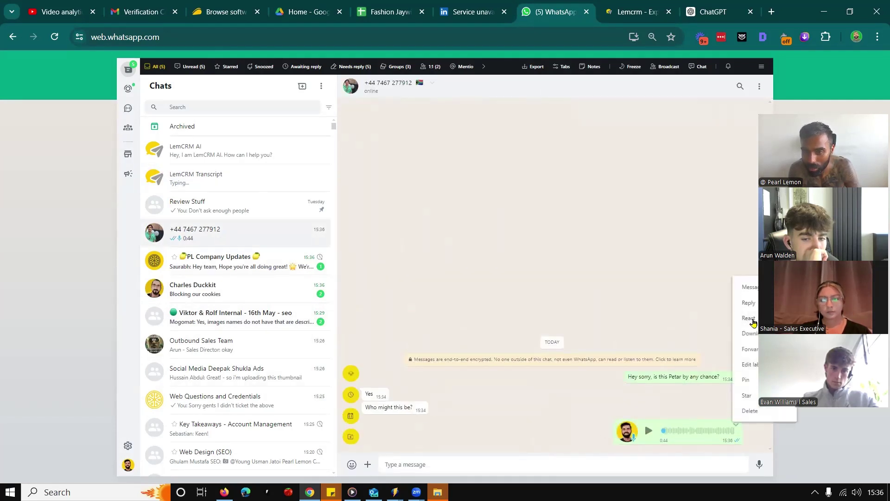
{"action": "left_click", "coordinate": [749, 349]}
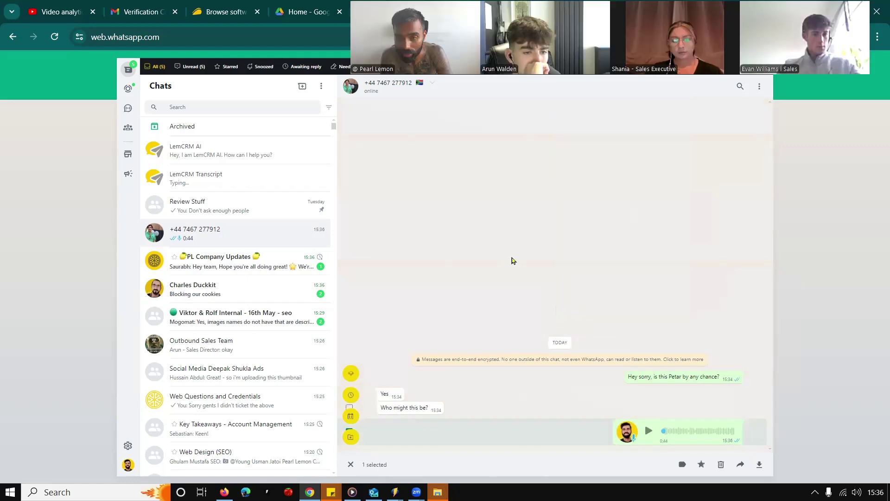
{"action": "left_click", "coordinate": [740, 464]}
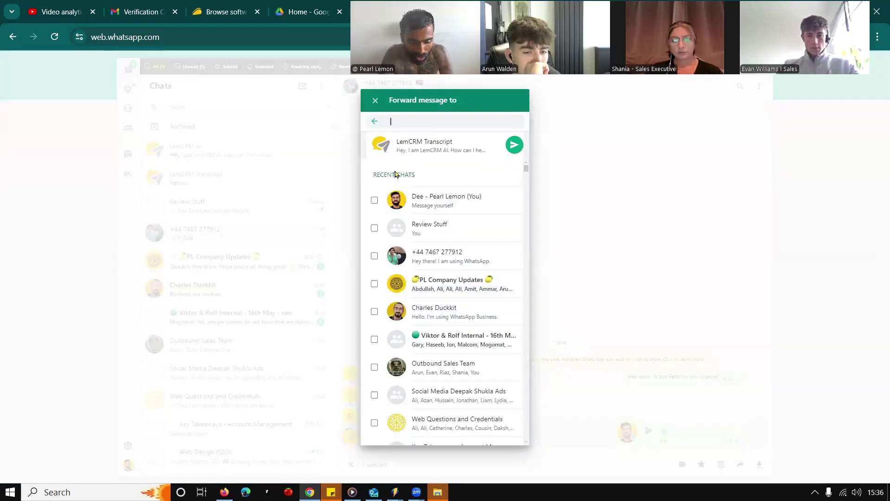
{"action": "type", "text": "tran"}
{"action": "left_click", "coordinate": [467, 196]}
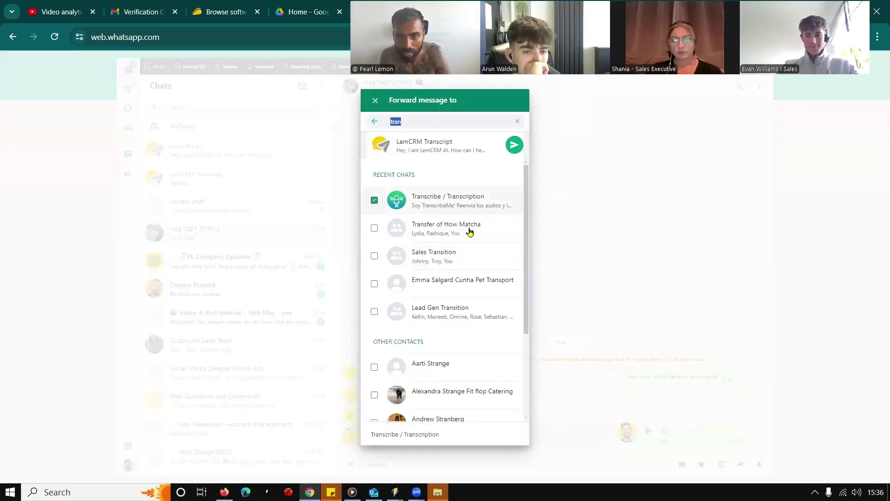
{"action": "left_click", "coordinate": [517, 432]}
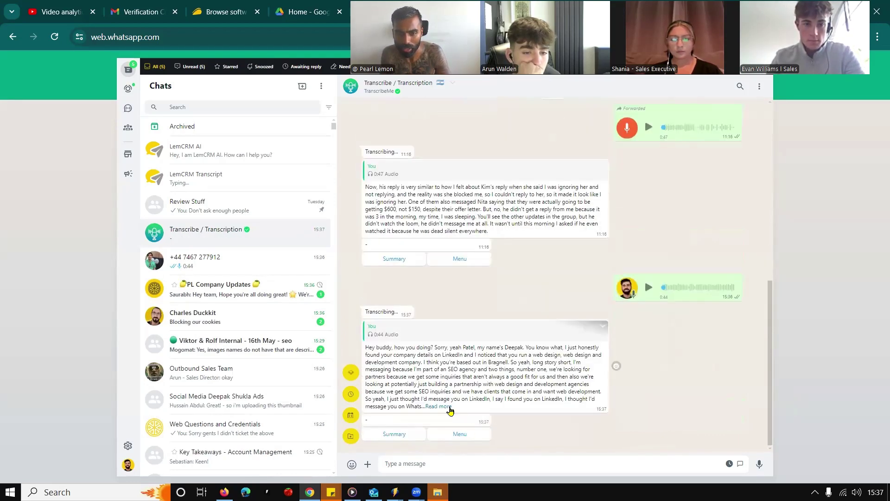
Expand the full transcript of the voice note and copy its text from "found your company details" to the end
{"action": "left_click", "coordinate": [441, 407]}
{"action": "left_click_drag", "start_coordinate": [452, 426], "coordinate": [361, 355]}
{"action": "key", "text": "ctrl+c"}
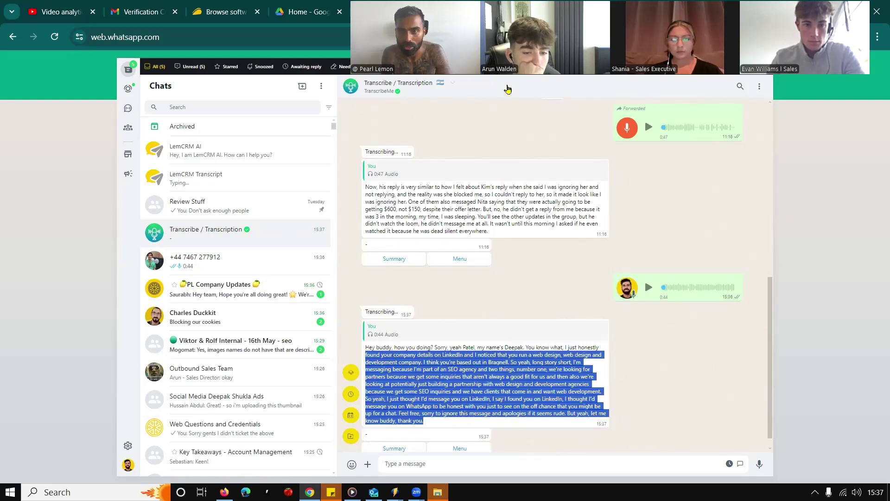
{"action": "left_click", "coordinate": [553, 179]}
Dictate a ChatGPT prompt asking for four further variations in the same natural language patterns, correcting "pictures" to "pitches"
{"action": "left_click", "coordinate": [714, 11]}
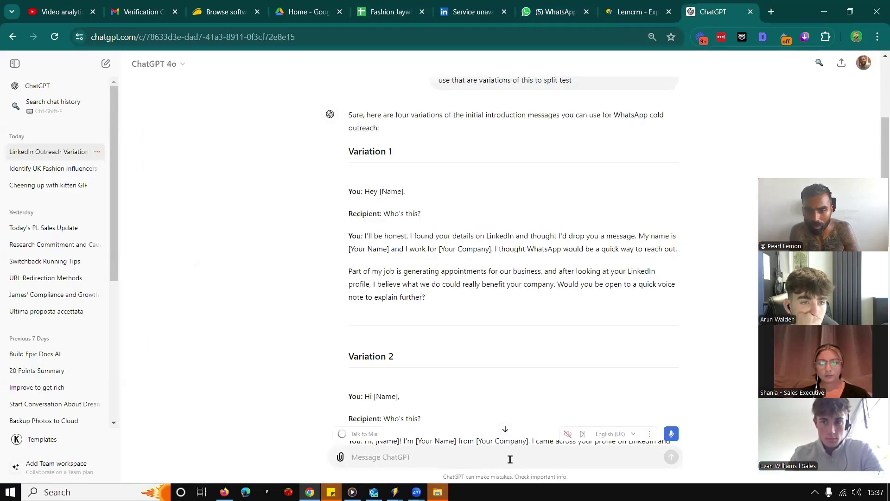
{"action": "left_click", "coordinate": [671, 433]}
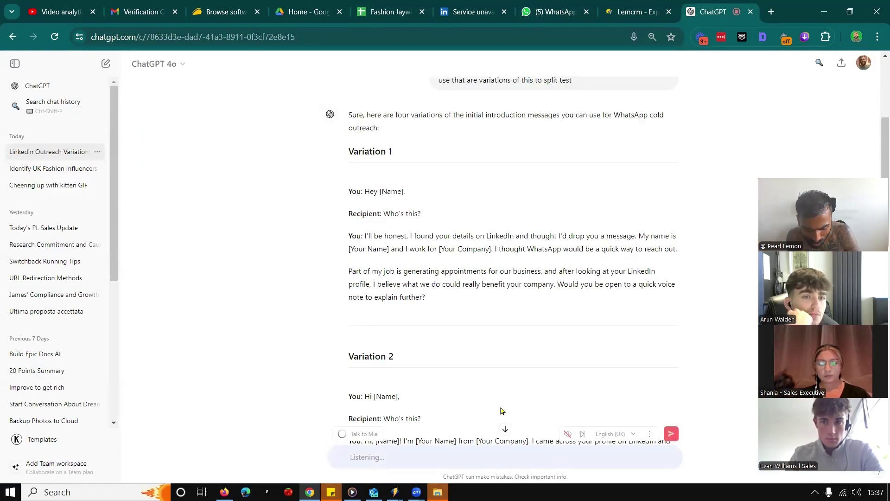
{"action": "scroll", "coordinate": [499, 393], "scroll_direction": "down", "scroll_amount": 13}
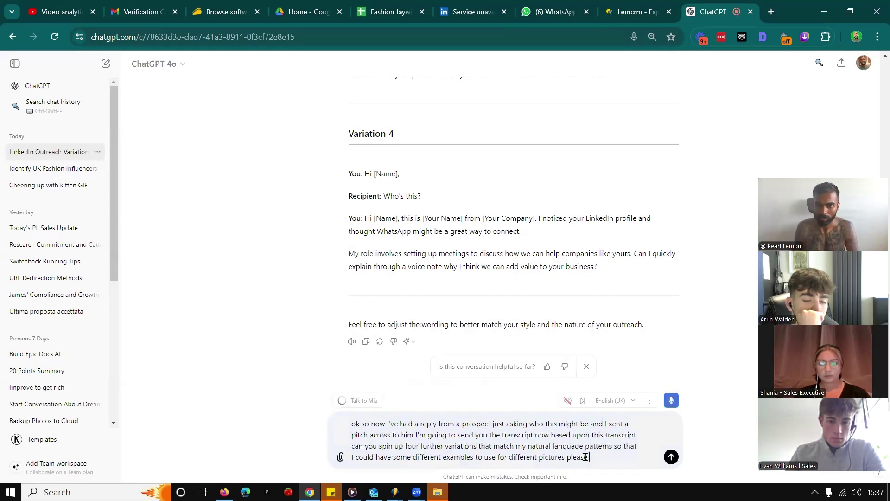
{"action": "double_click", "coordinate": [545, 458]}
{"action": "type", "text": "pitches"}
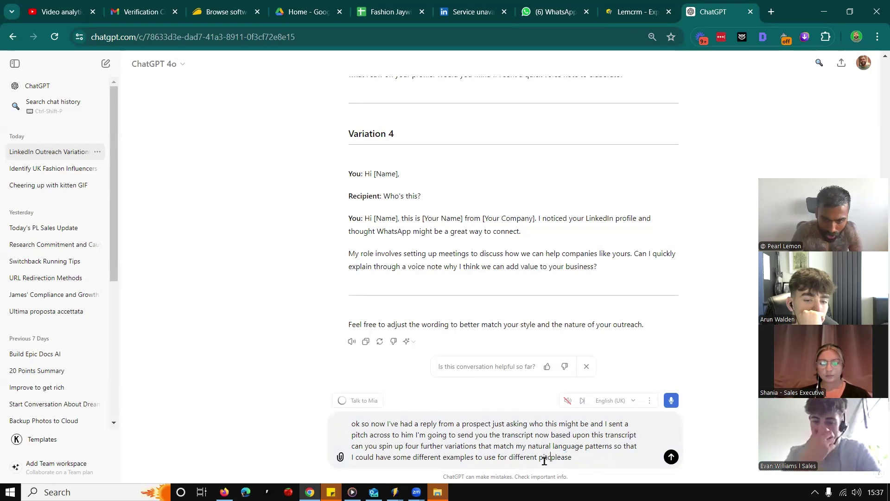
Append the copied transcript to the end of the prompt and submit it
{"action": "left_click", "coordinate": [621, 462]}
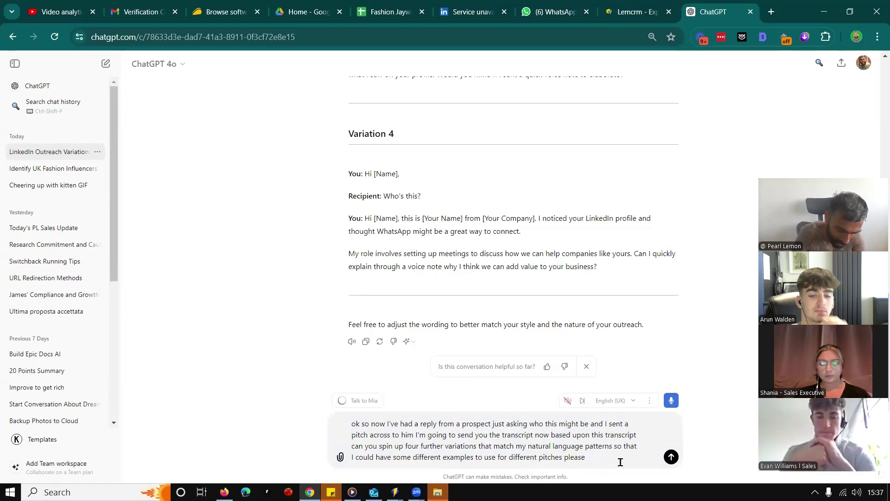
{"action": "key", "text": "ctrl+v"}
{"action": "key", "text": "Return"}
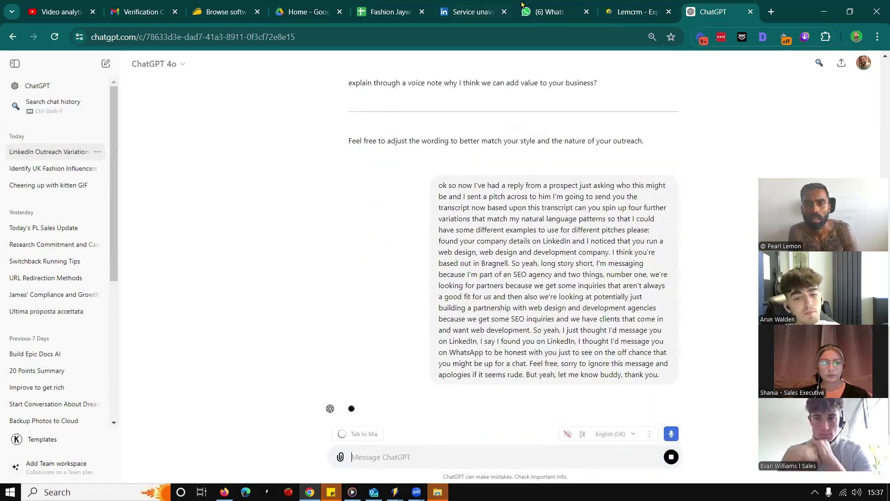
Return to the lead's WhatsApp chat and answer the new replies with a voice note of about 15 seconds
{"action": "left_click", "coordinate": [552, 12]}
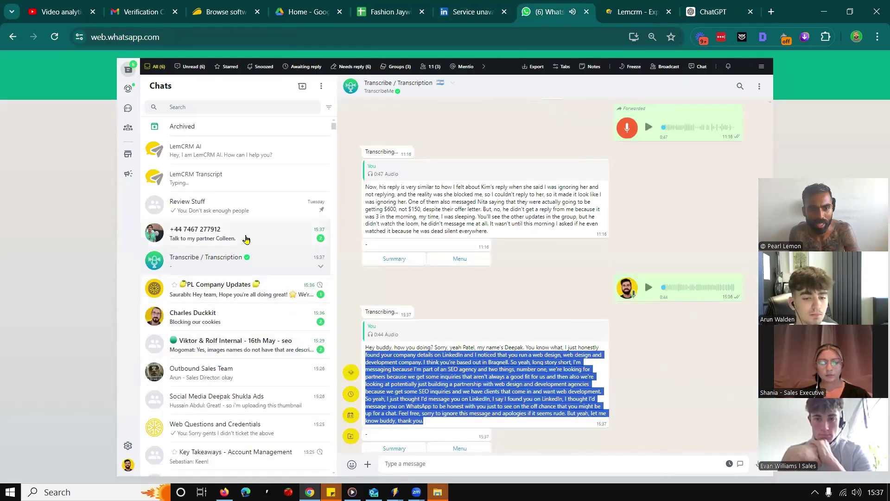
{"action": "left_click", "coordinate": [222, 233]}
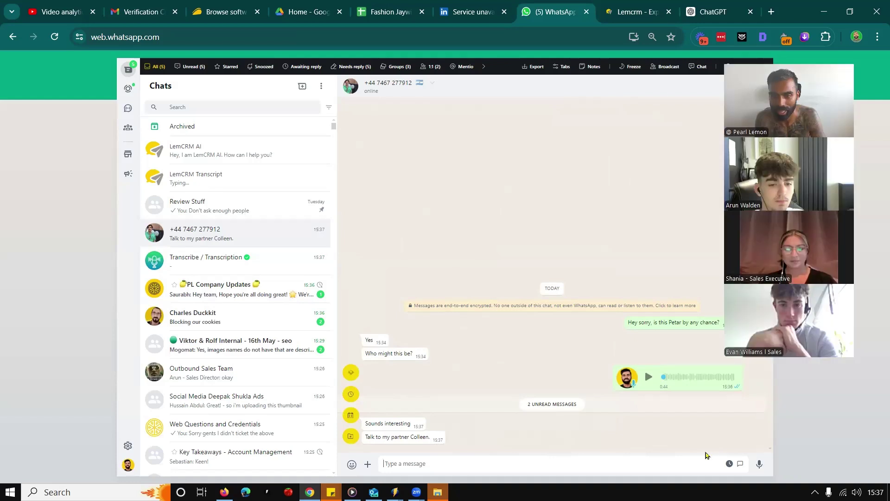
{"action": "left_click", "coordinate": [759, 464]}
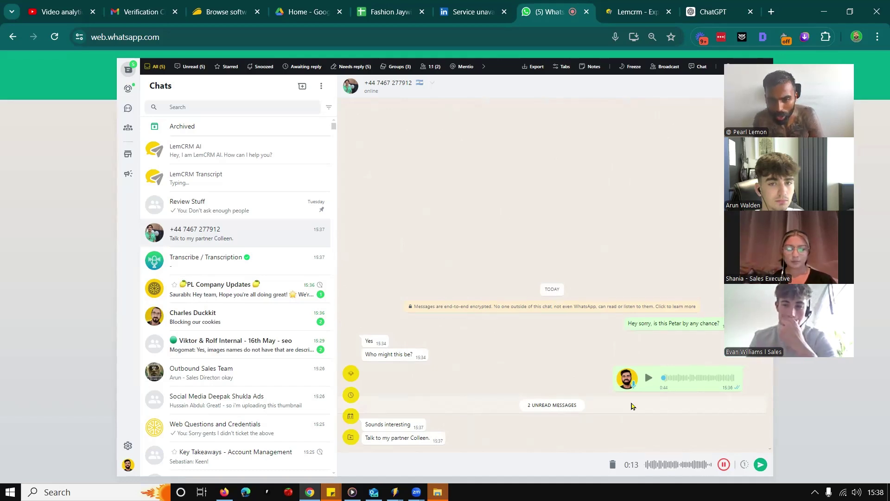
{"action": "left_click", "coordinate": [760, 464]}
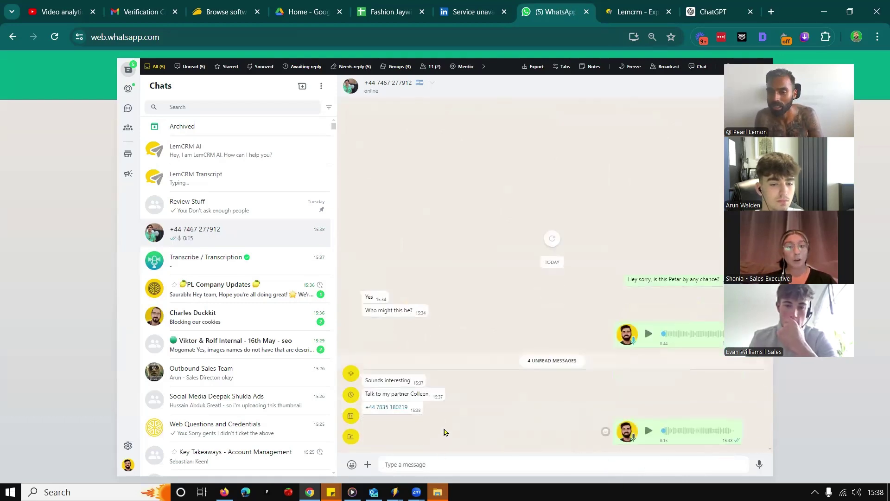
Clear the started text reply and send the lead another voice note of about 10 seconds instead
{"action": "type", "text": "w"}
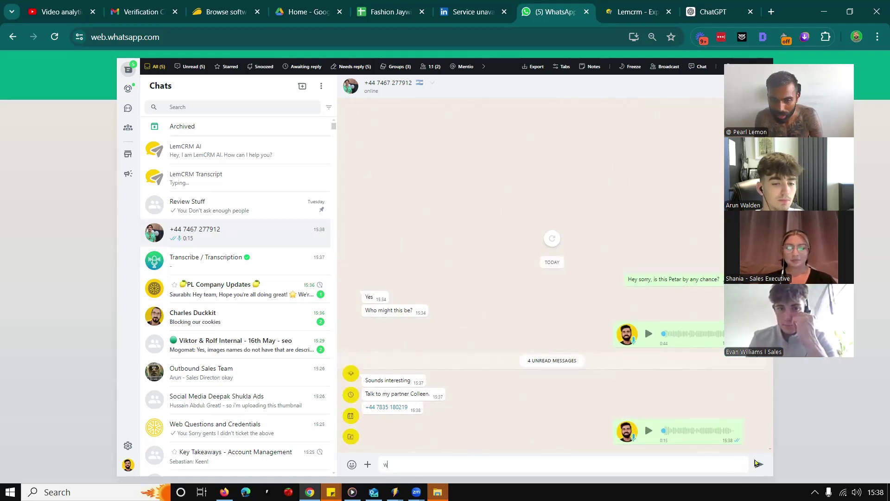
{"action": "key", "text": "ctrl+a"}
{"action": "key", "text": "BackSpace"}
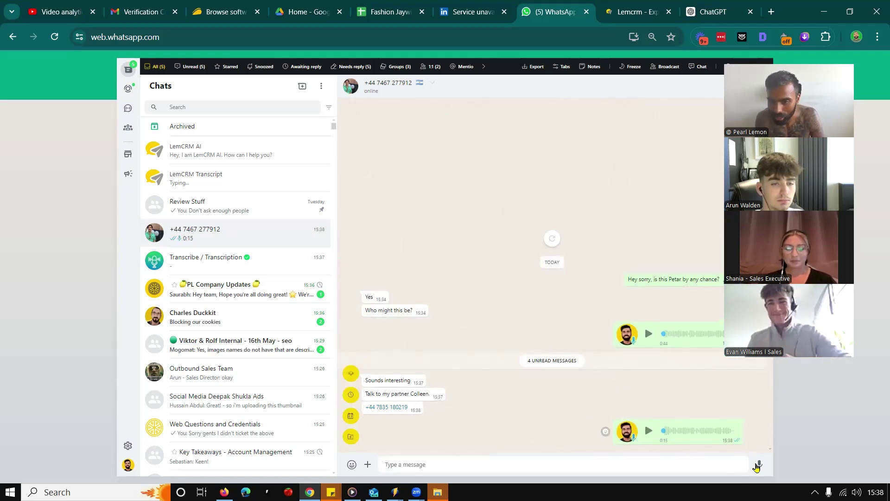
{"action": "left_click", "coordinate": [759, 464]}
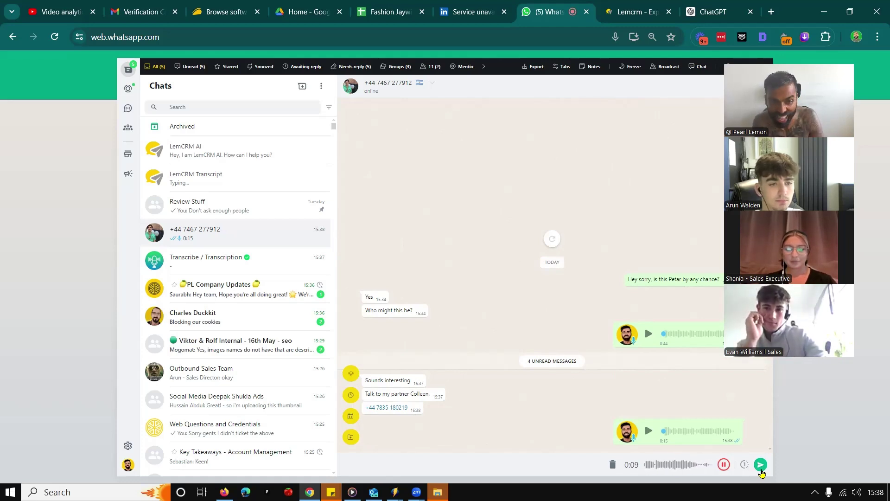
{"action": "left_click", "coordinate": [761, 465]}
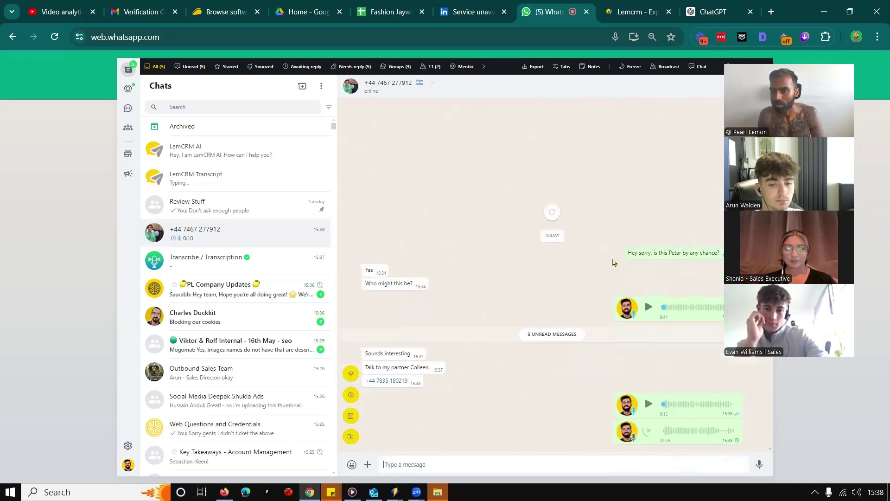